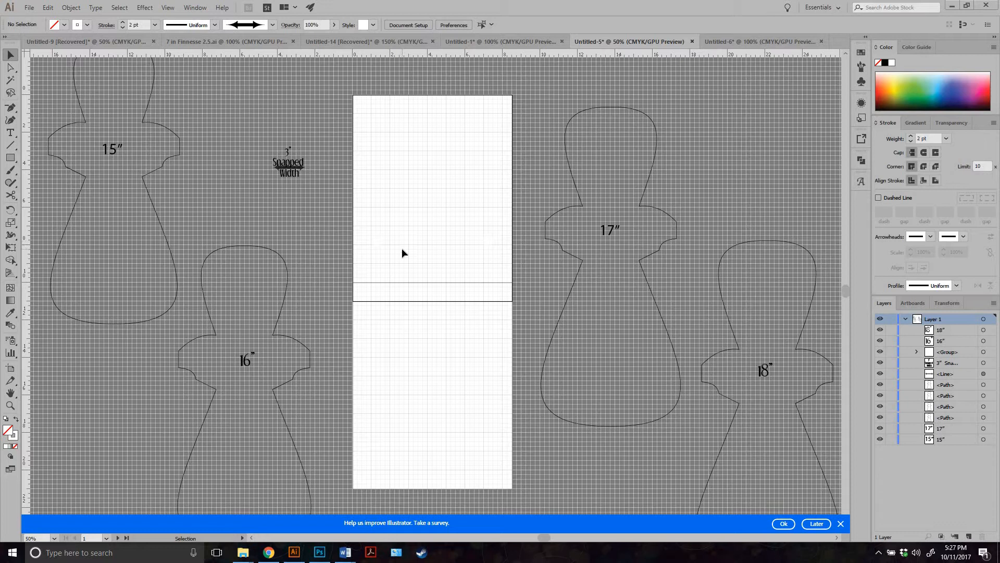
Place a copy of the 16" outline on the artboard and move the 15", 17" and 18" outlines over it.
left_click(281, 333)
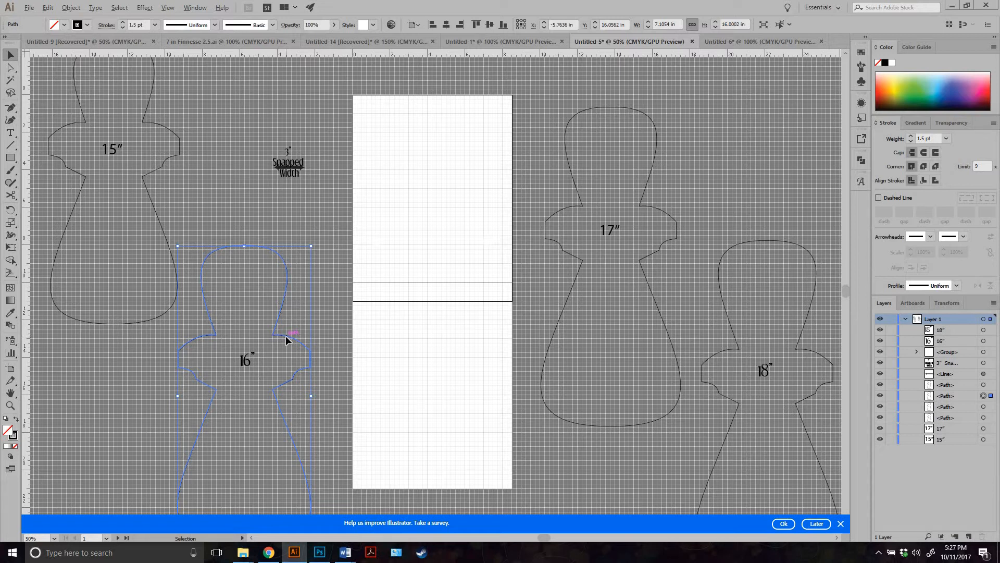
left_click_drag(286, 335, 477, 230)
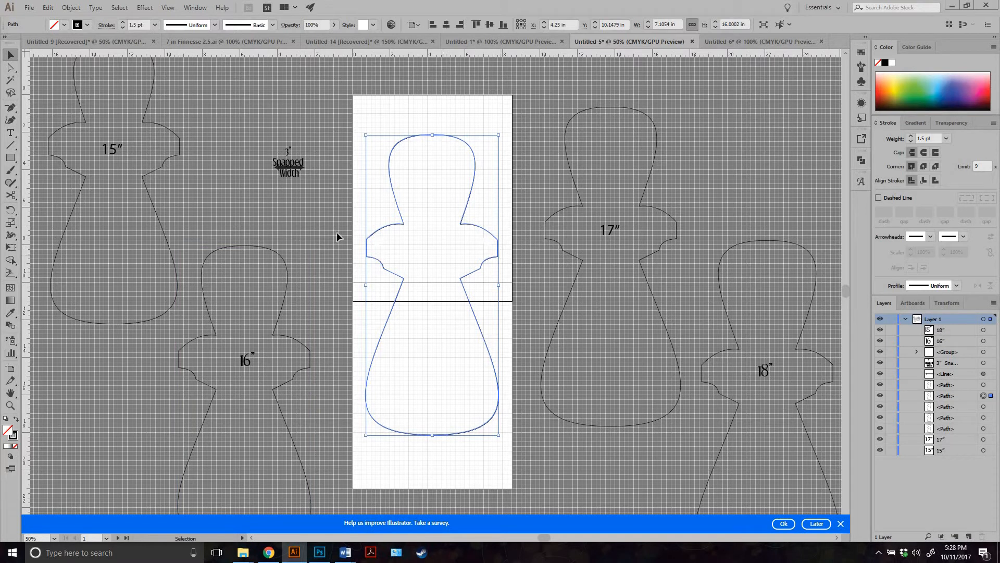
left_click_drag(158, 122, 434, 214)
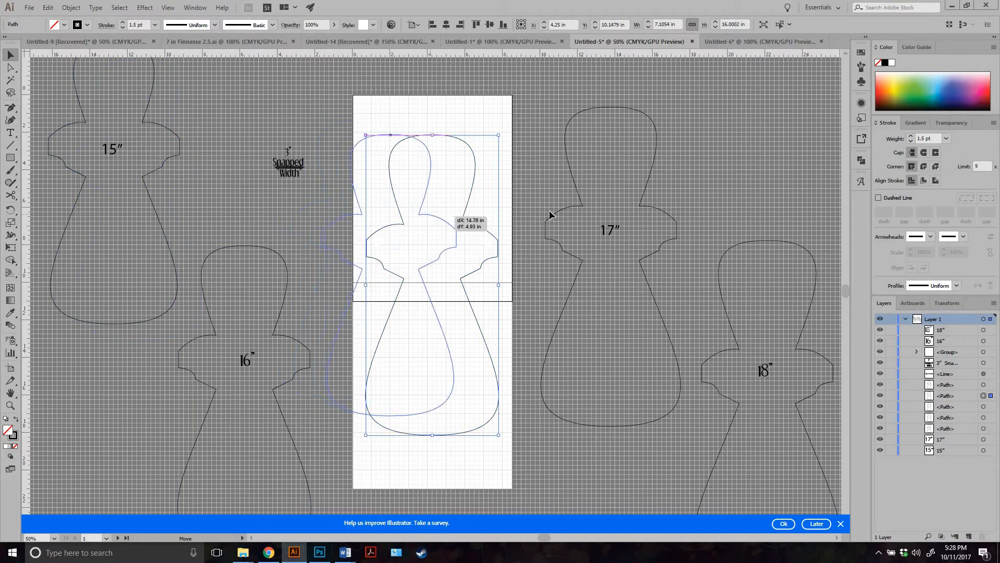
left_click_drag(673, 211, 512, 220)
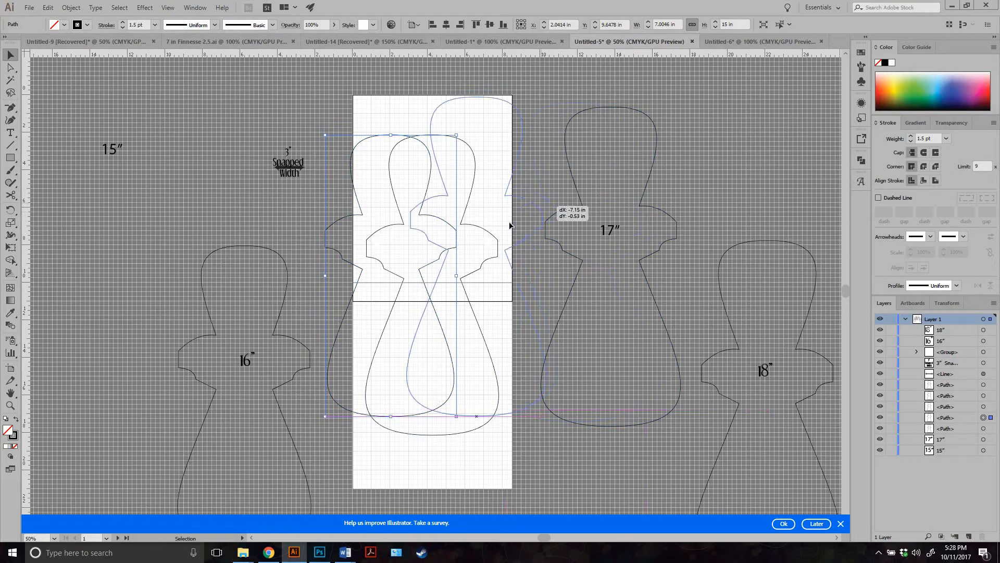
left_click_drag(806, 347, 448, 223)
Align the four overlapping outlines to the selection, centring them horizontally and vertically, and move the stack to the middle of the artboard.
left_click_drag(355, 83, 502, 225)
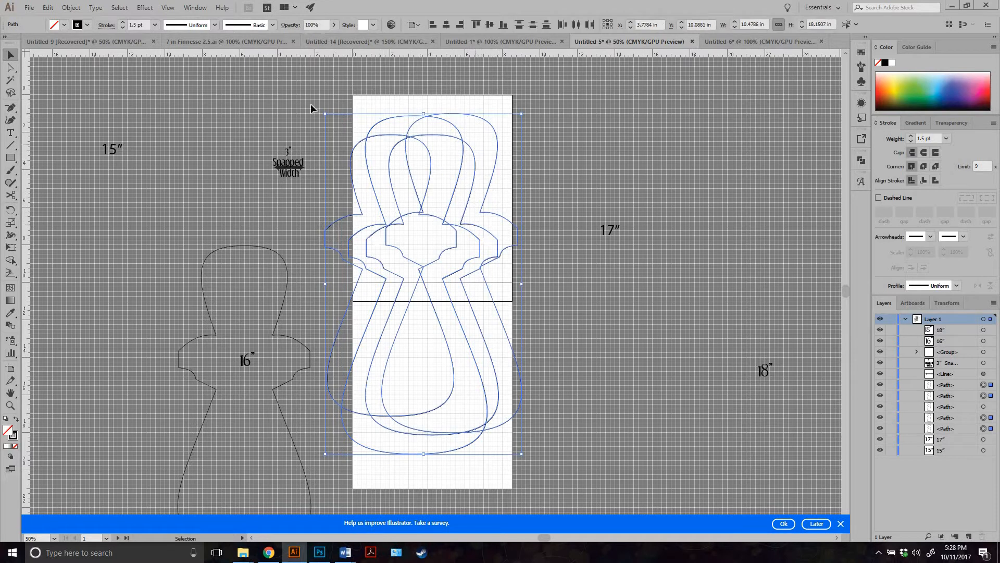
left_click(420, 24)
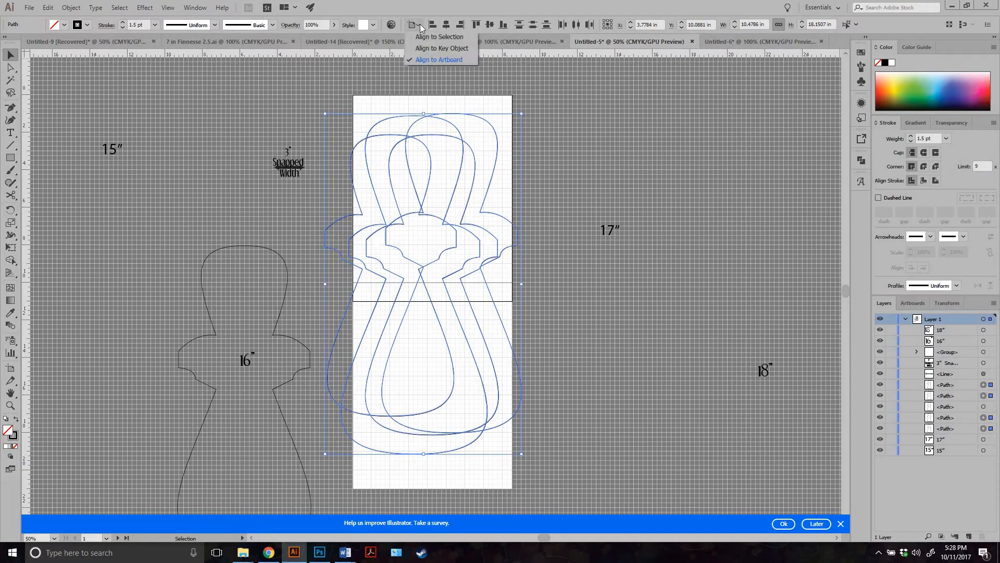
left_click(420, 37)
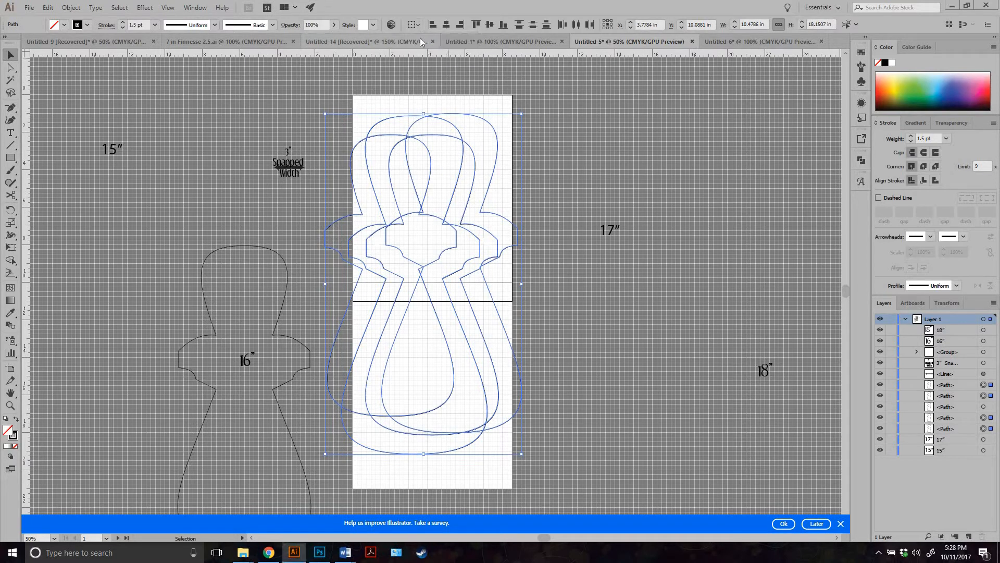
left_click(445, 25)
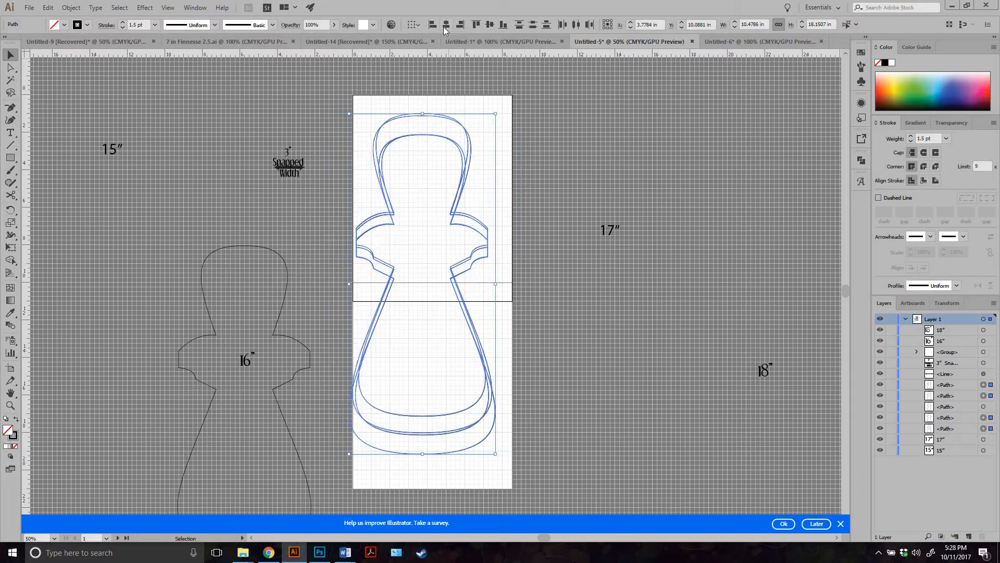
left_click(493, 27)
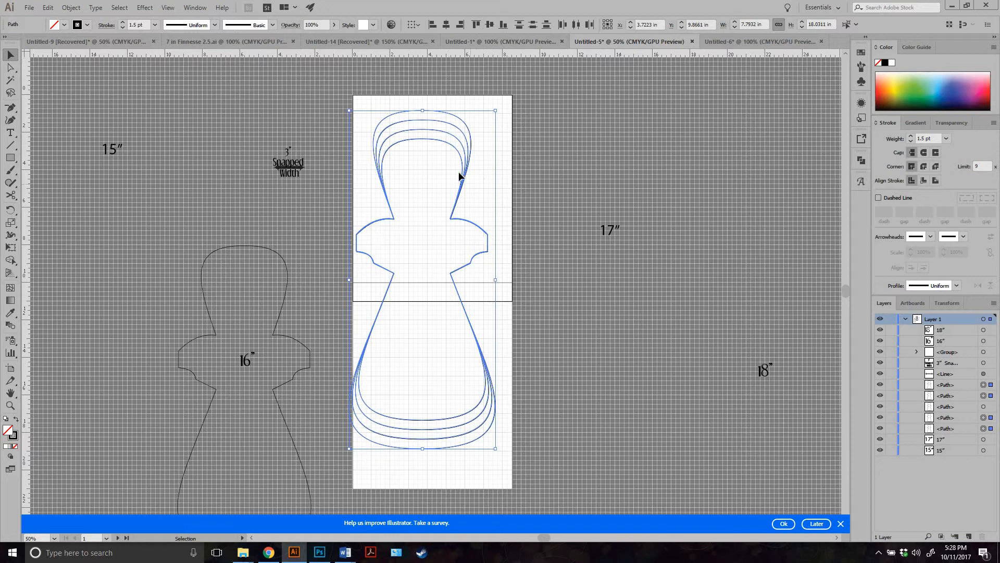
mouse_move(463, 178)
left_mouse_down()
mouse_move(494, 180)
mouse_move(476, 183)
left_mouse_up()
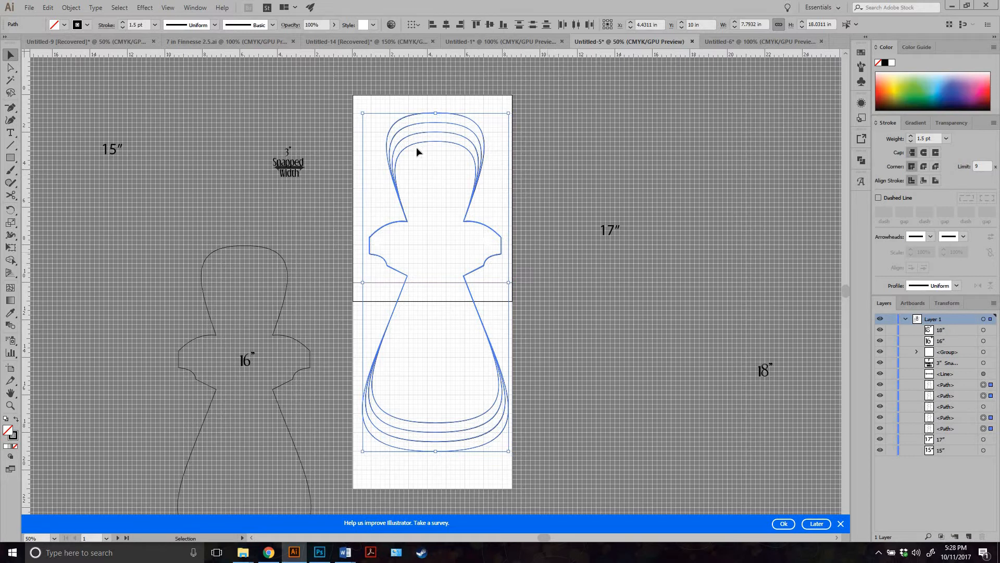
left_click(533, 226)
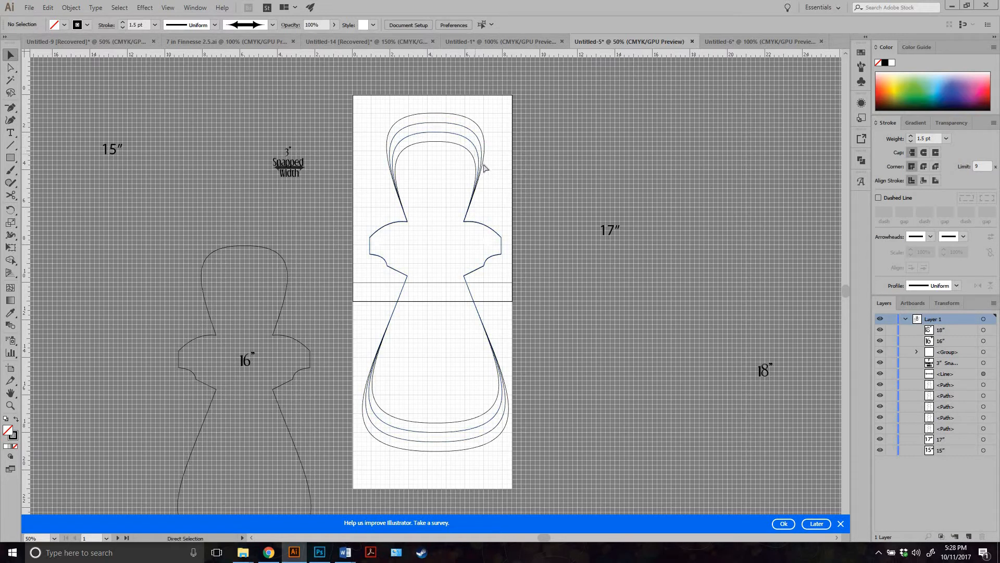
Undo the alignment and all outline moves, including the copy of the 16" outline on the artboard.
key("ctrl+z")
key("ctrl+z")
key("ctrl+z")
key("ctrl+z")
key("ctrl+z")
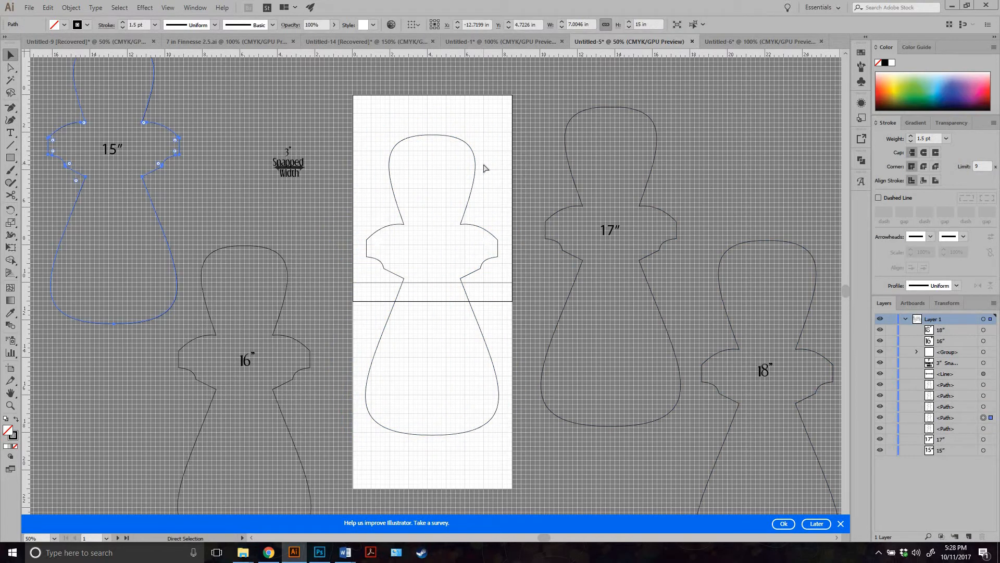
key("ctrl+z")
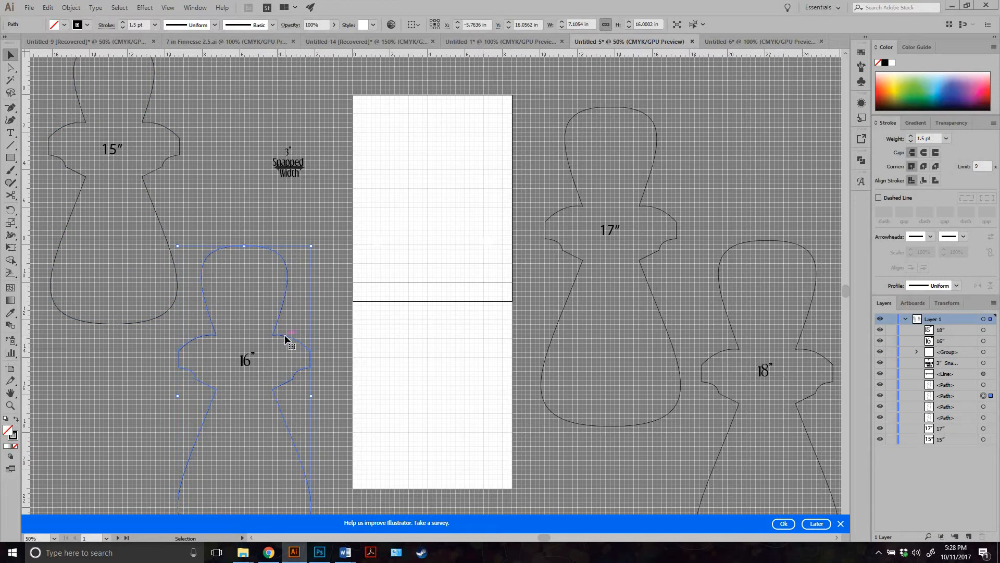
Place a copy of the 16" outline on the artboard at about X 4.41 in, Y 9.68 in.
left_click_drag(287, 338, 478, 218)
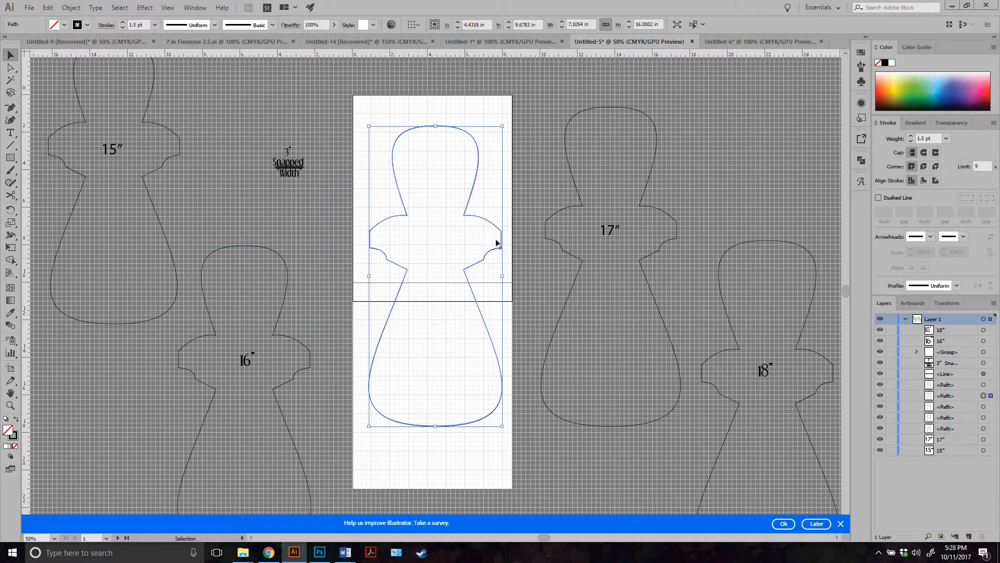
left_click_drag(489, 221, 483, 221)
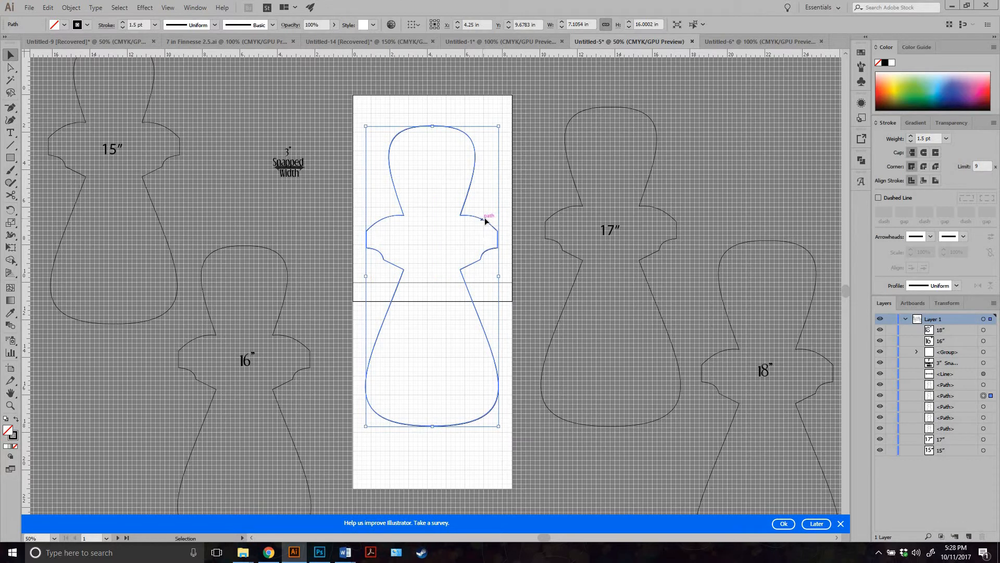
left_click_drag(484, 221, 486, 220)
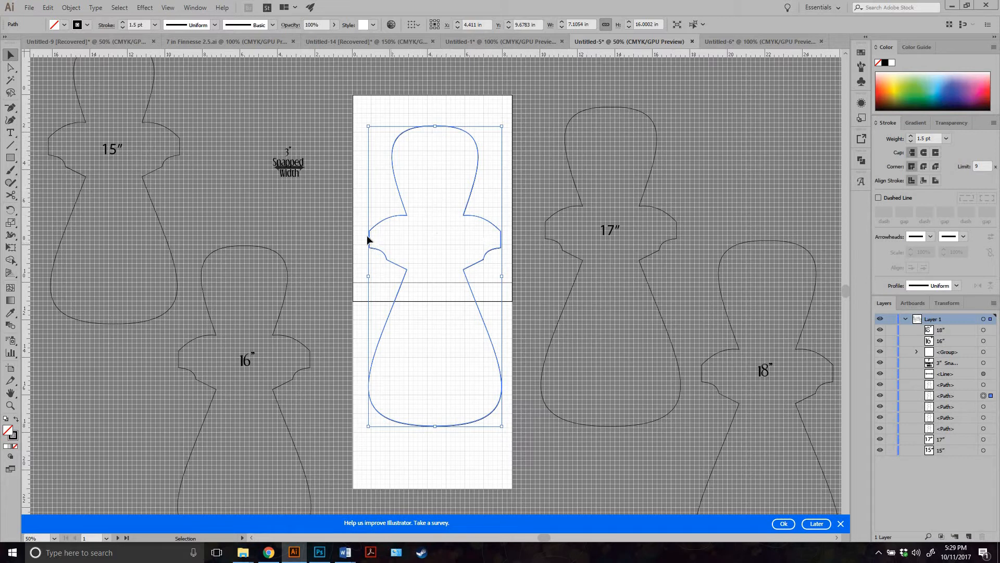
Cut the copied outline with the Scissors tool at the four inner corners where the side wings meet the upper and lower curves.
key("ctrl+equal")
key("ctrl+equal")
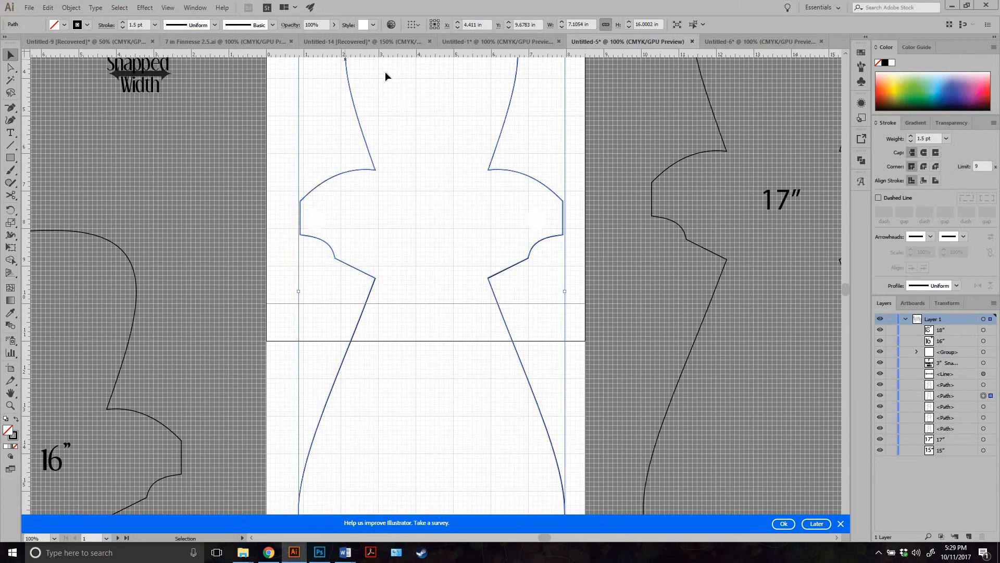
scroll(570, 190, "up", 2)
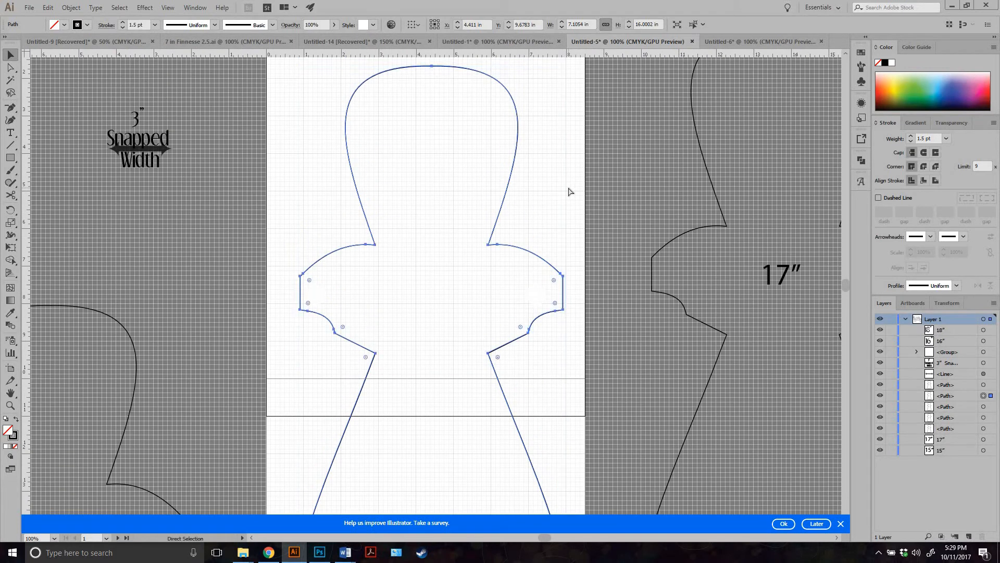
key("ctrl+equal")
scroll(691, 192, "up", 3)
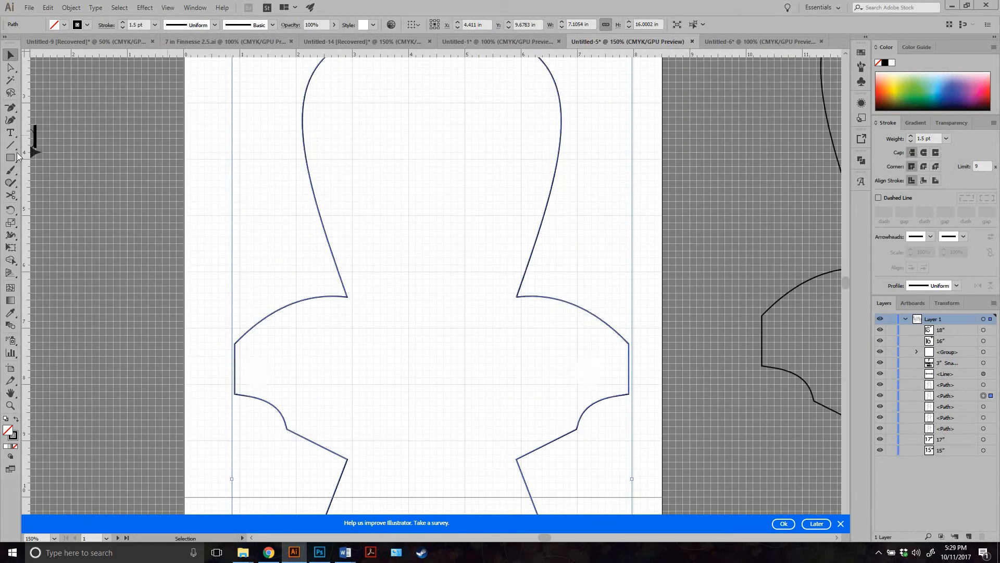
left_click(11, 196)
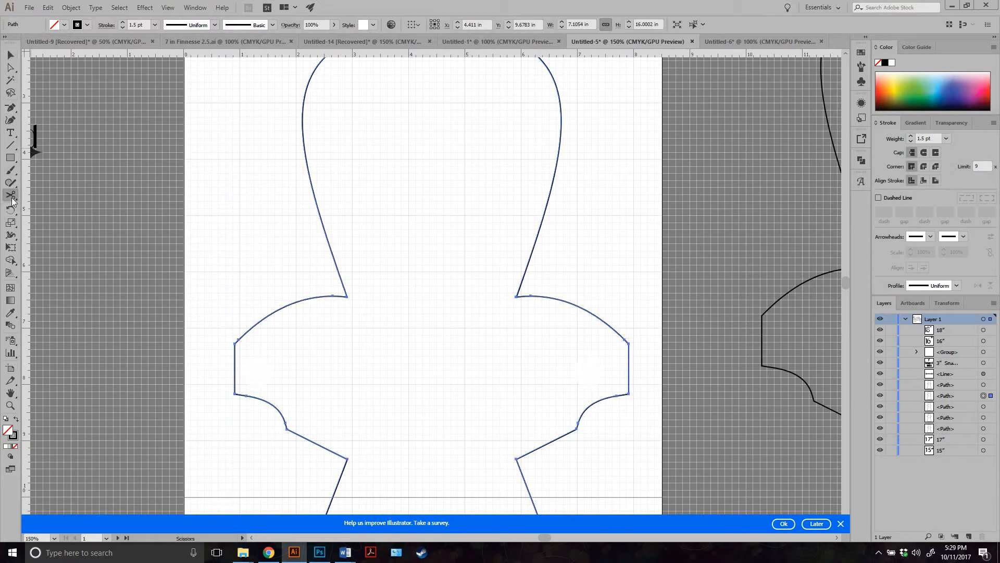
left_click(346, 297)
left_click(516, 297)
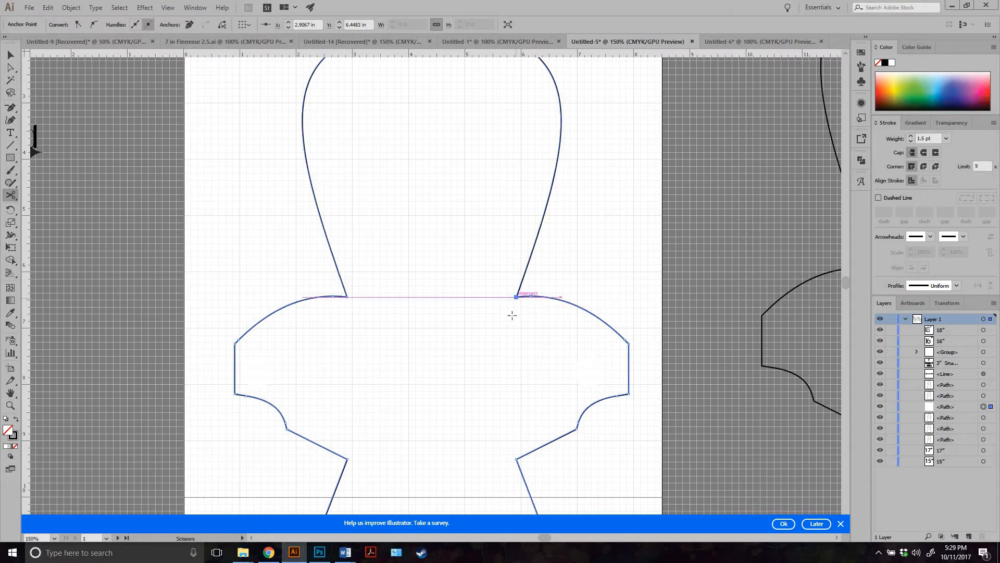
left_click(516, 459)
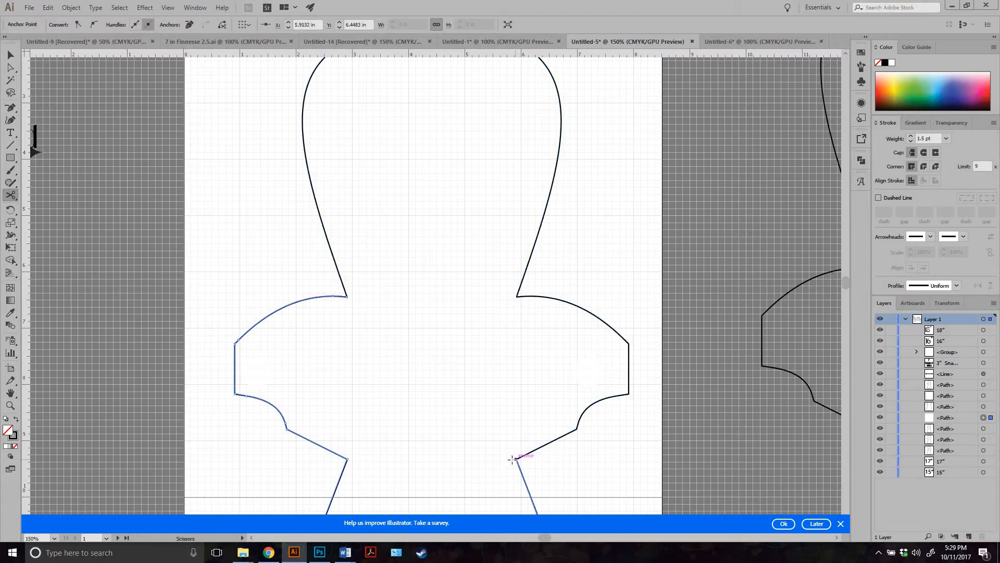
left_click(348, 458)
Delete the pair of strokeless circles inside the side wings of the copied outline.
scroll(474, 365, "up", 2)
key("v")
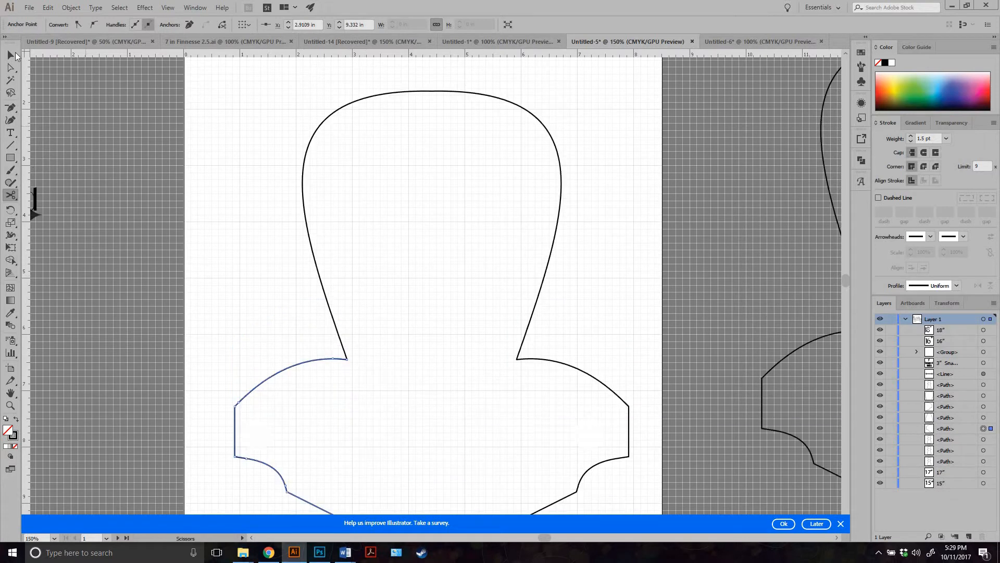
left_click(554, 241)
scroll(672, 464, "down", 7)
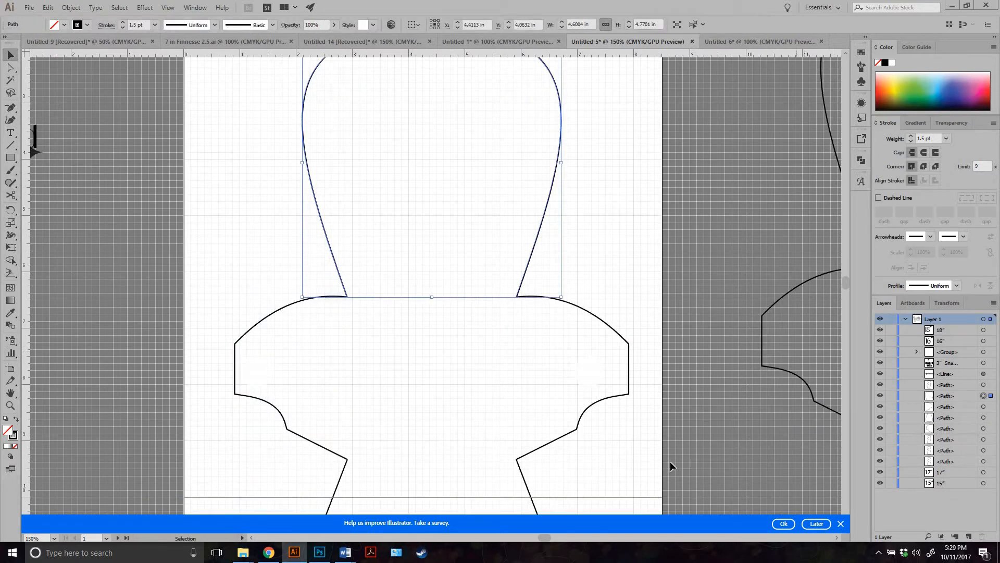
left_click_drag(307, 434, 361, 466)
left_click_drag(232, 257, 292, 325)
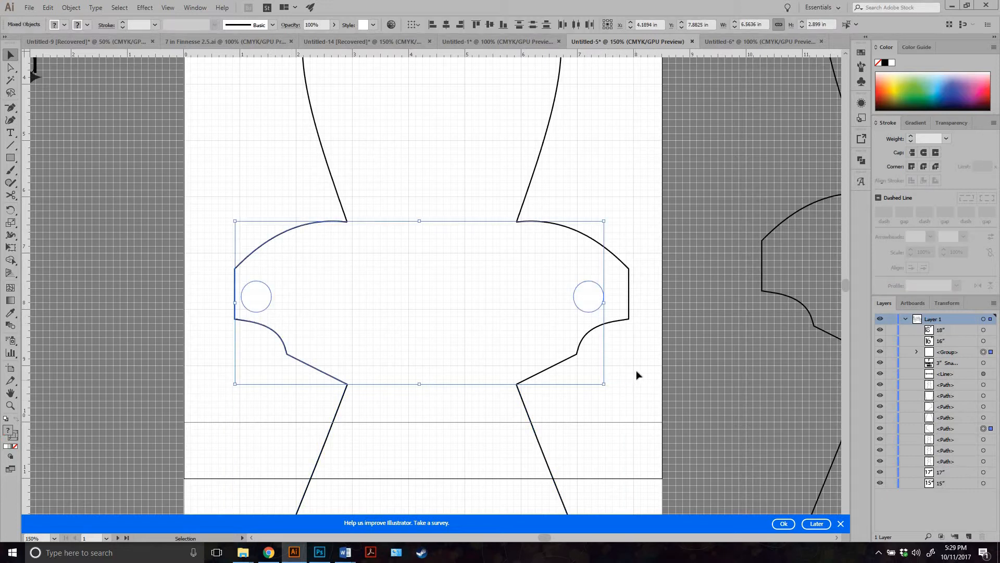
left_click(635, 372)
left_click(599, 304)
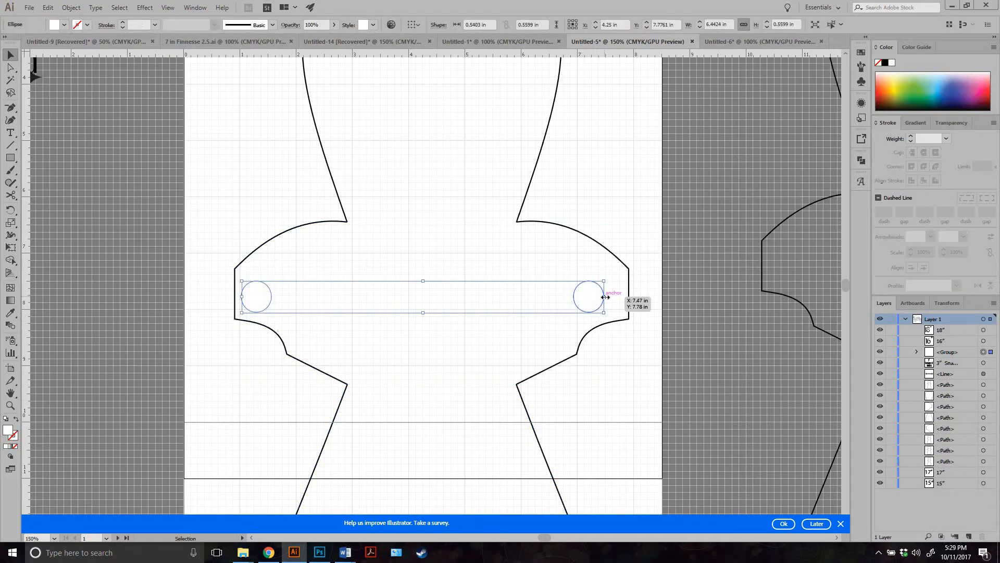
key("Delete")
Set the height of the separated upper curve to 5.2701 in with its proportions constrained.
left_click_drag(246, 225, 285, 324)
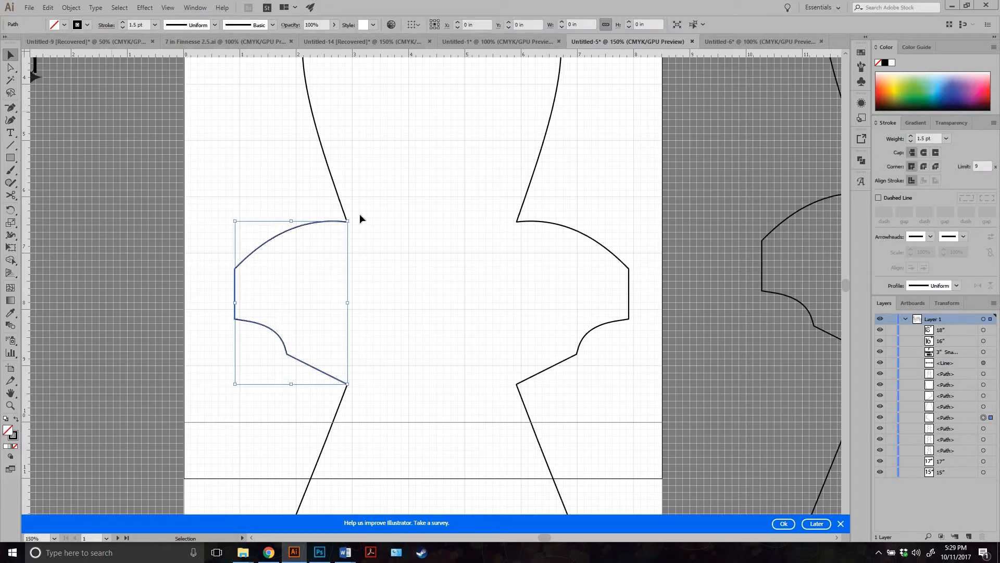
left_click(628, 319)
scroll(589, 282, "up", 4)
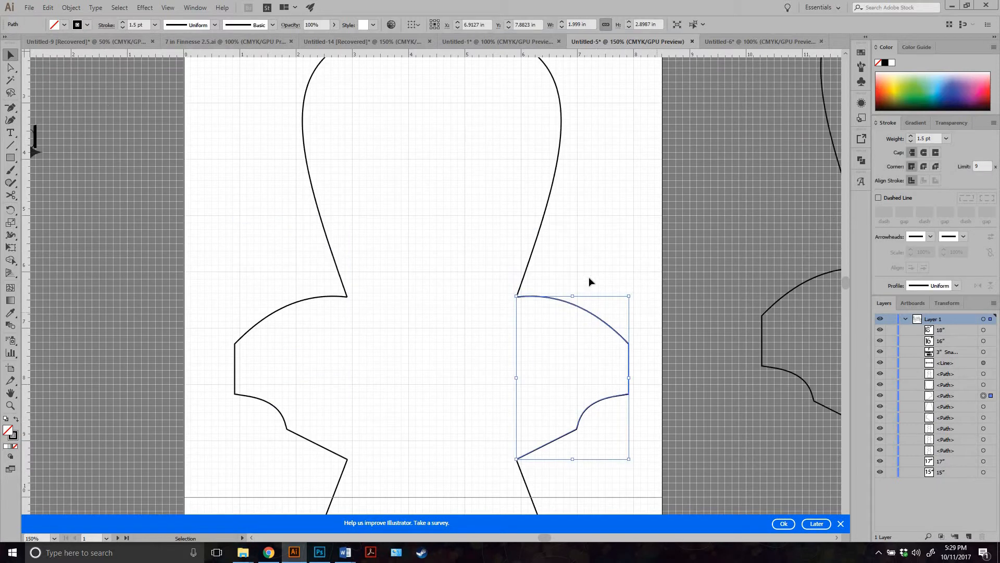
left_click(610, 229)
left_click_drag(269, 86, 566, 221)
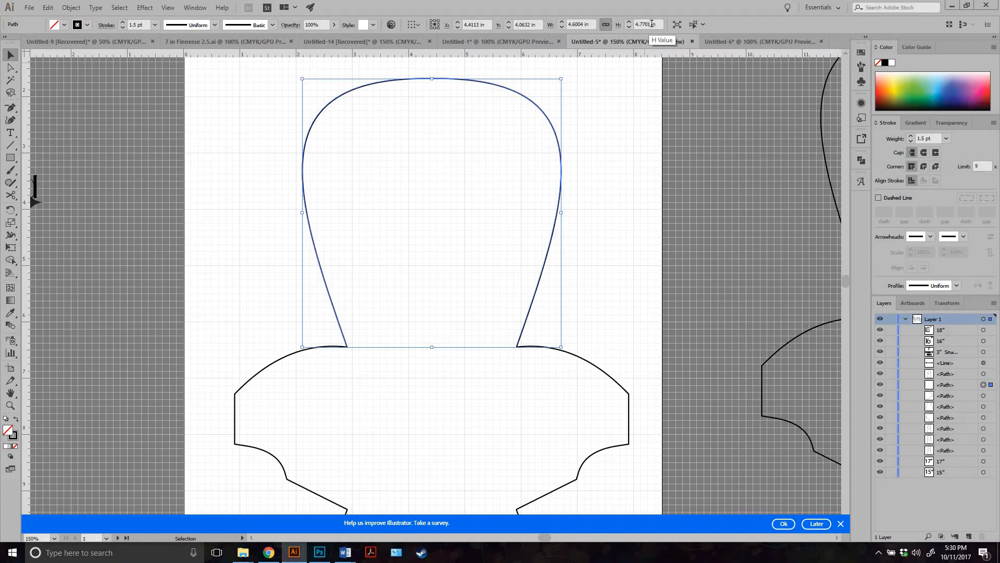
left_click_drag(650, 24, 630, 24)
type("5.2701")
key("Return")
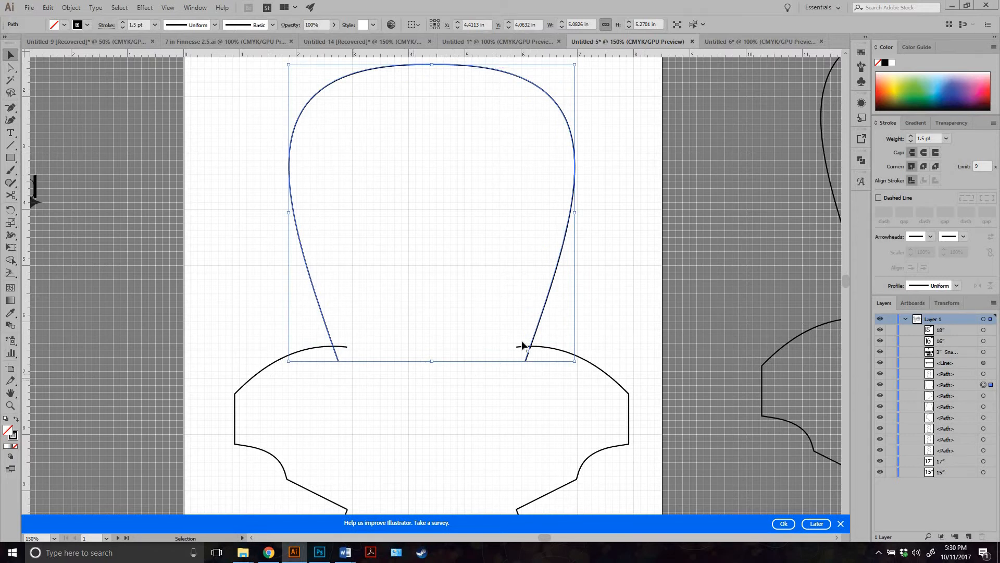
Set the height of the separated lower curve to 8.8467 in with its proportions constrained.
scroll(523, 345, "down", 10)
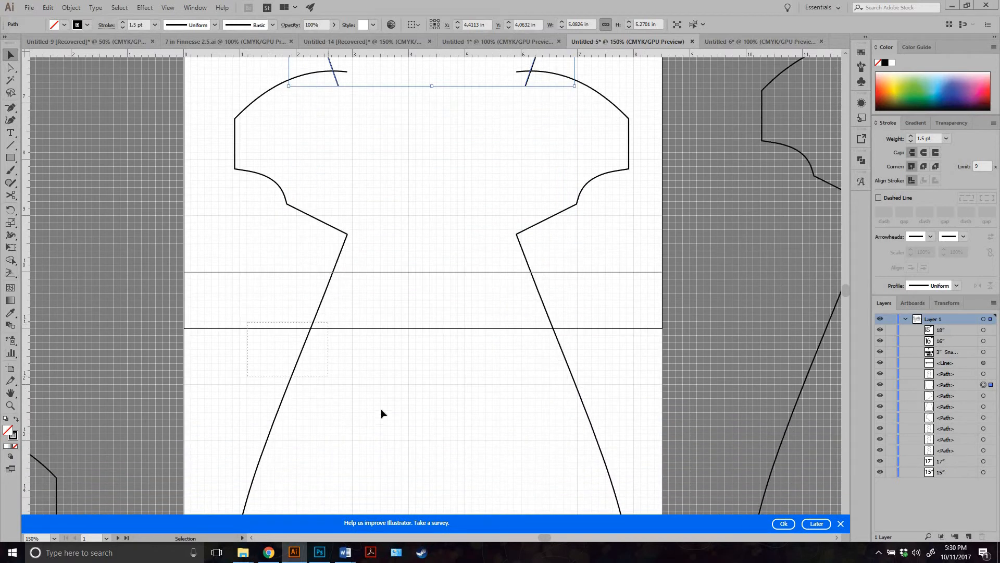
left_click_drag(380, 408, 381, 409)
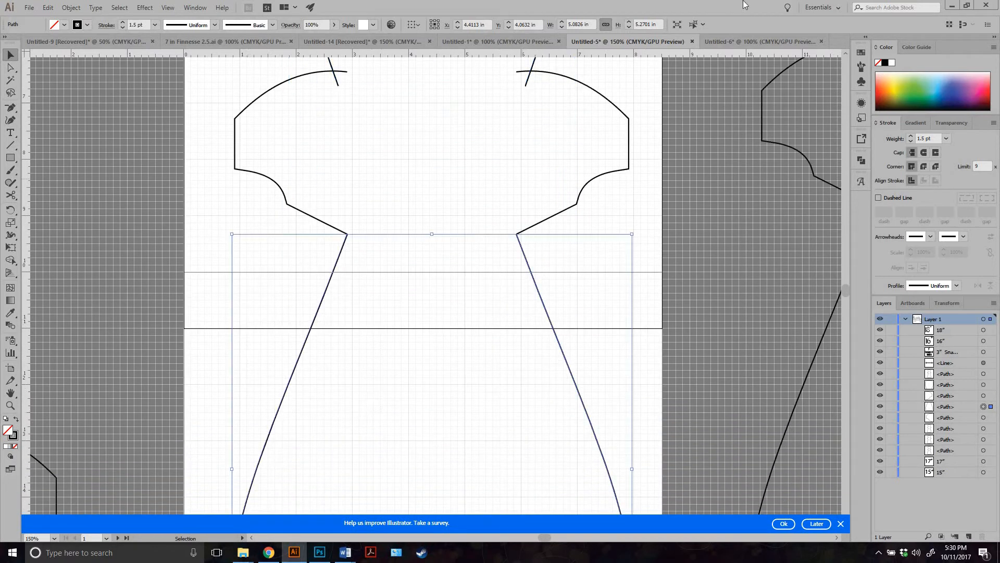
left_click(649, 24)
type("8")
key("Return")
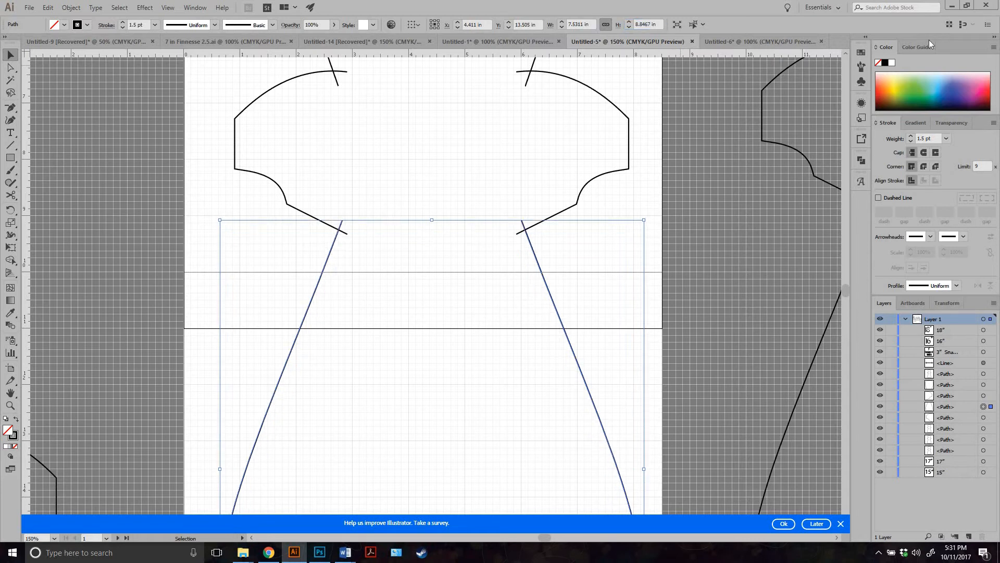
Move the upper curve up and the lower curve down until their ends just meet the ends of the side wings.
scroll(813, 5, "up", 3)
scroll(693, 151, "up", 7)
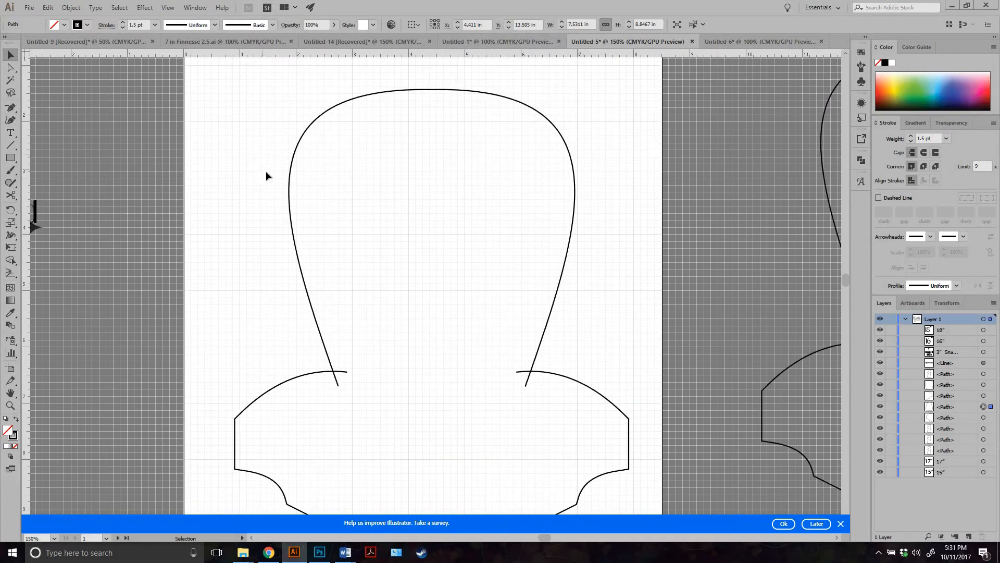
left_click_drag(265, 171, 520, 322)
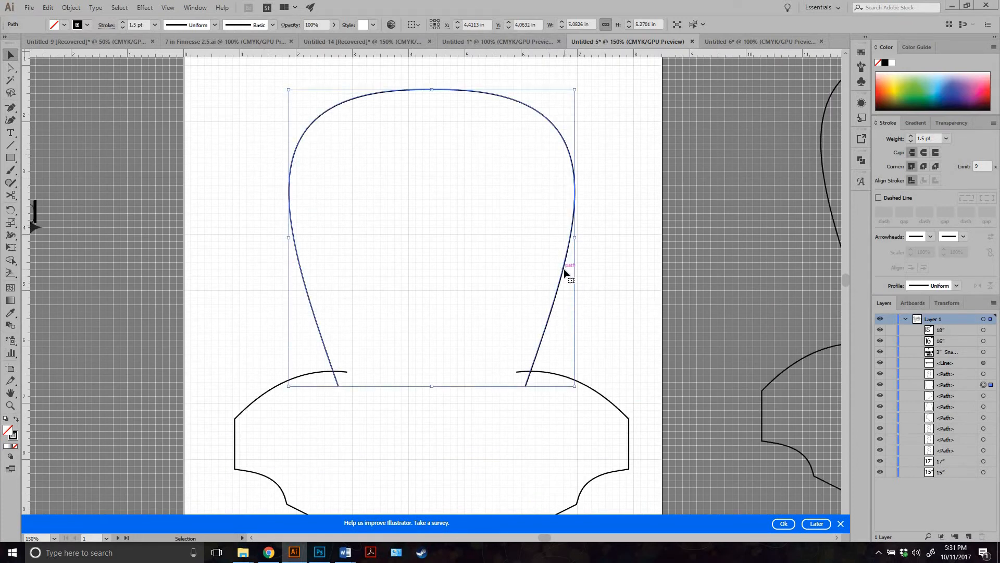
left_click_drag(564, 268, 566, 254)
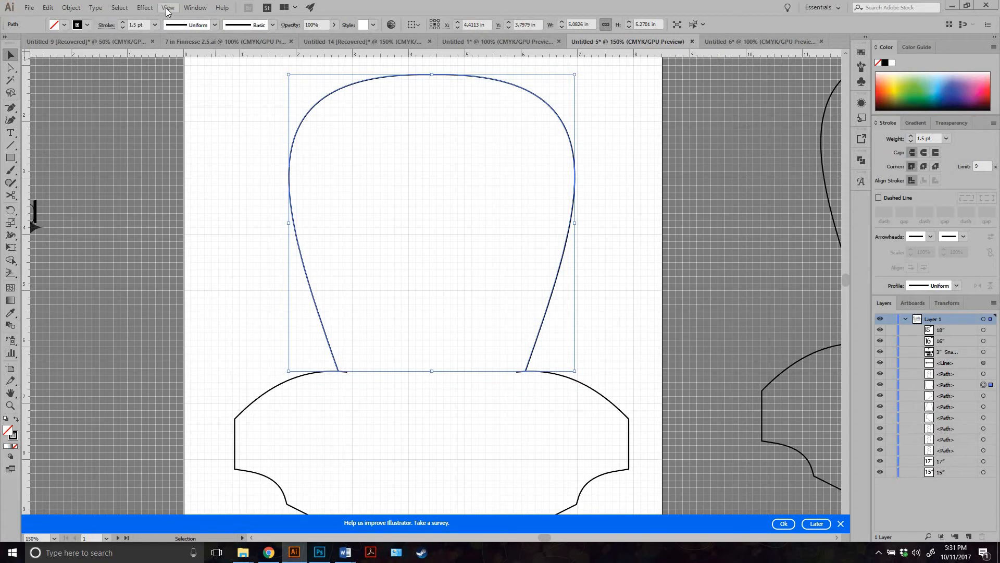
left_click(168, 8)
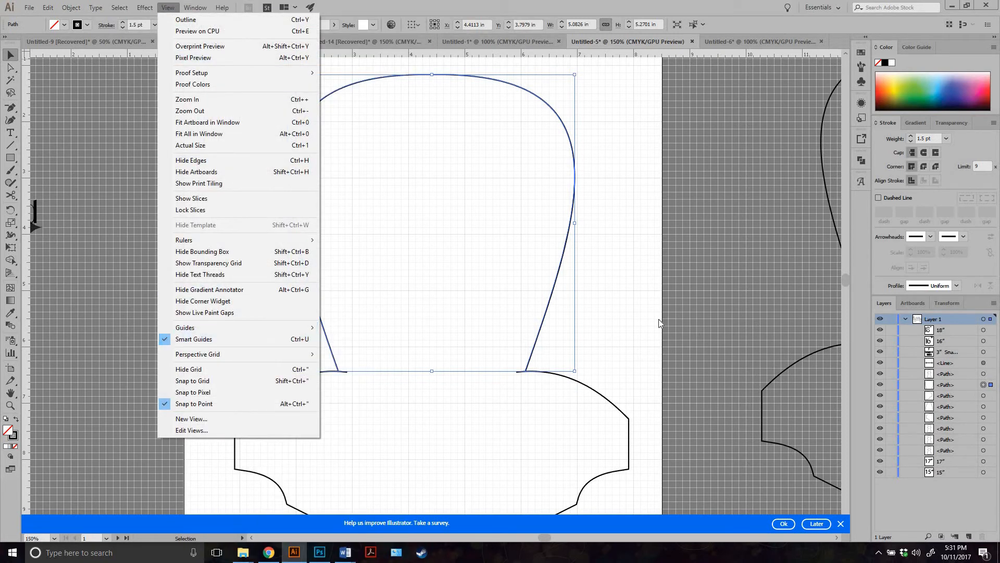
left_click(642, 311)
left_click(635, 299)
scroll(617, 292, "down", 6)
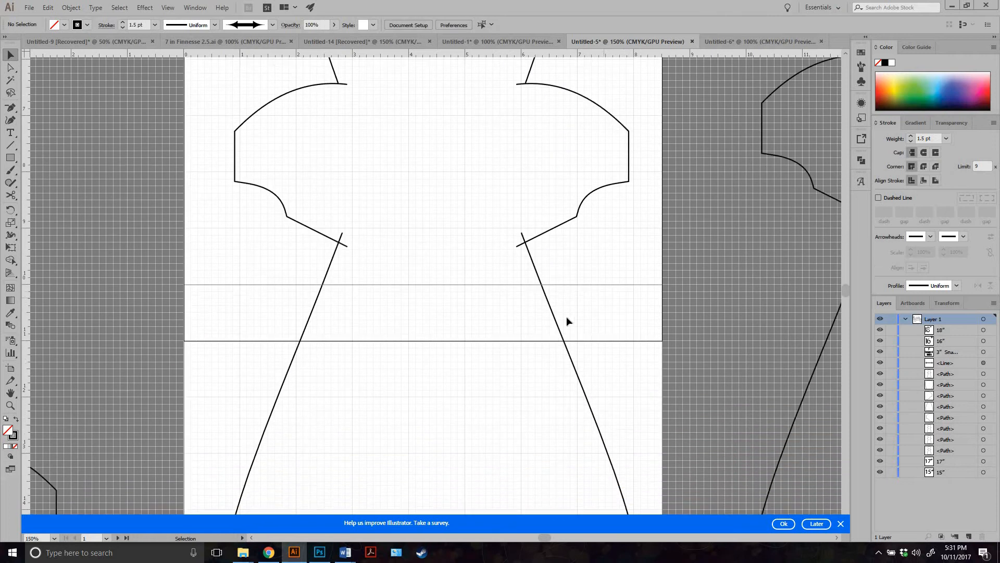
left_click_drag(557, 332, 561, 342)
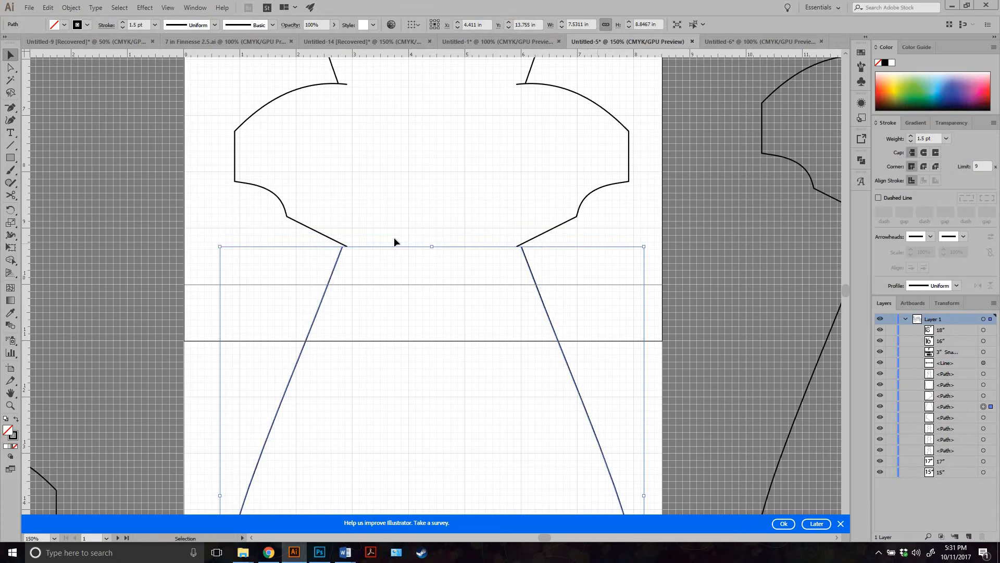
scroll(686, 297, "up", 10)
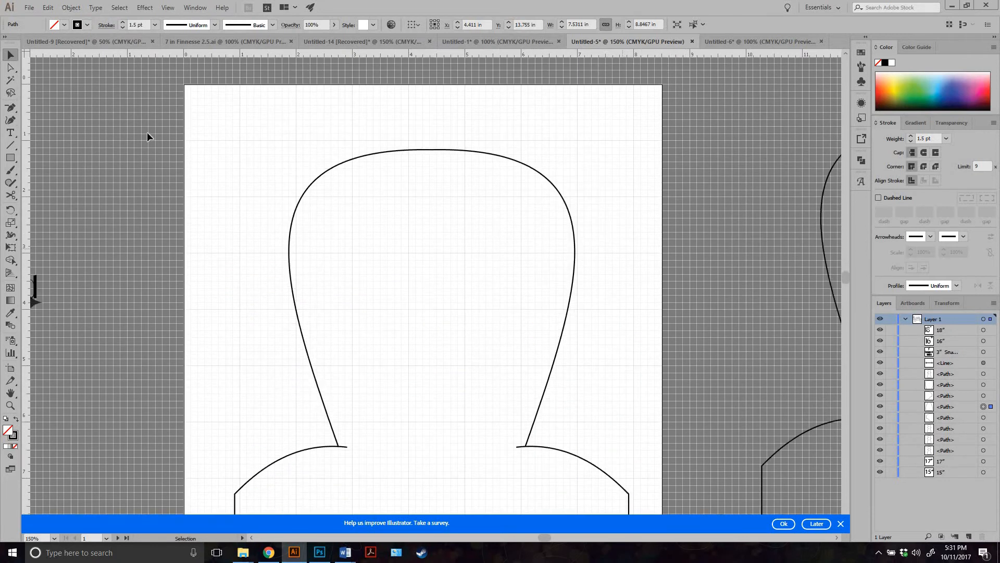
scroll(90, 102, "down", 6)
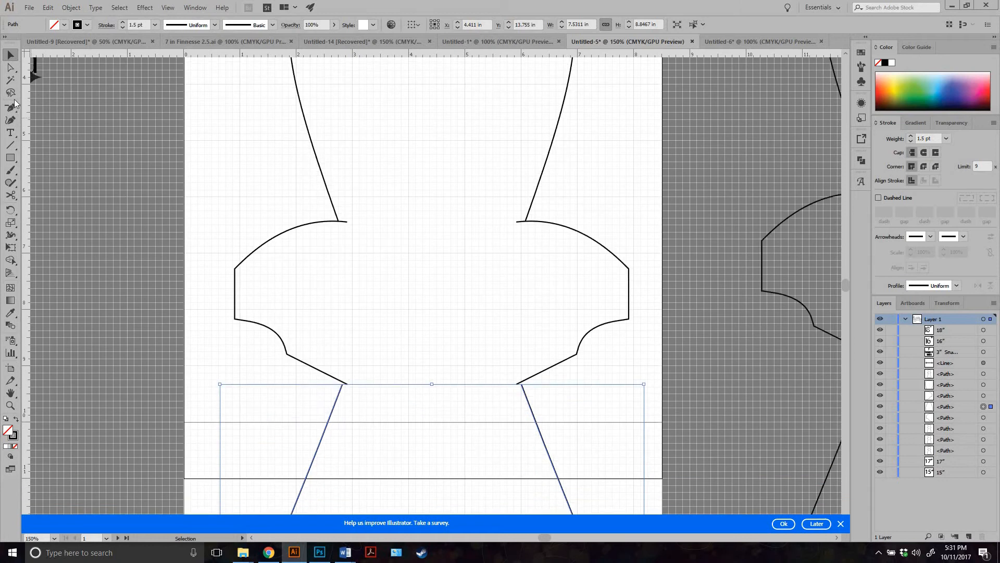
left_click(10, 68)
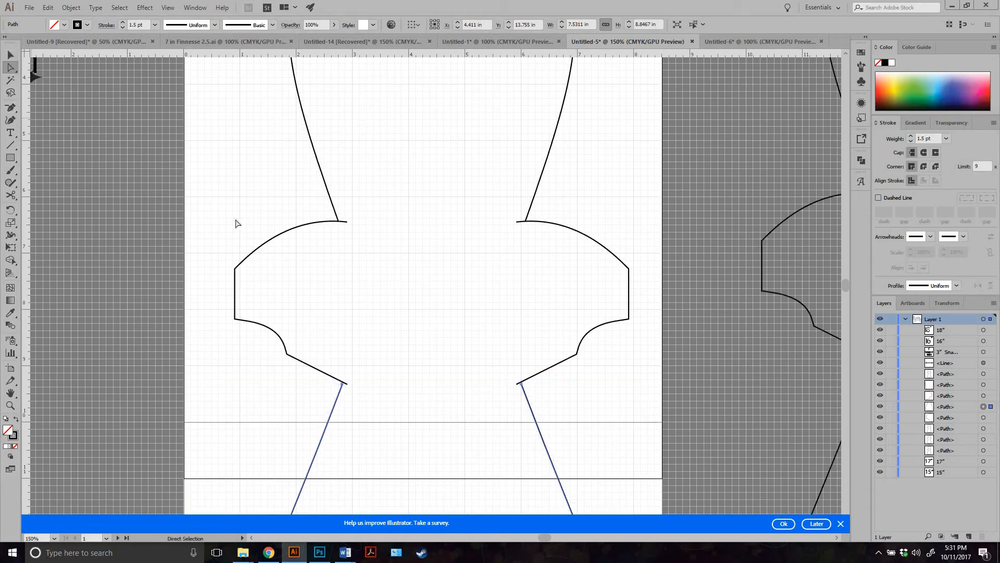
left_click(338, 223)
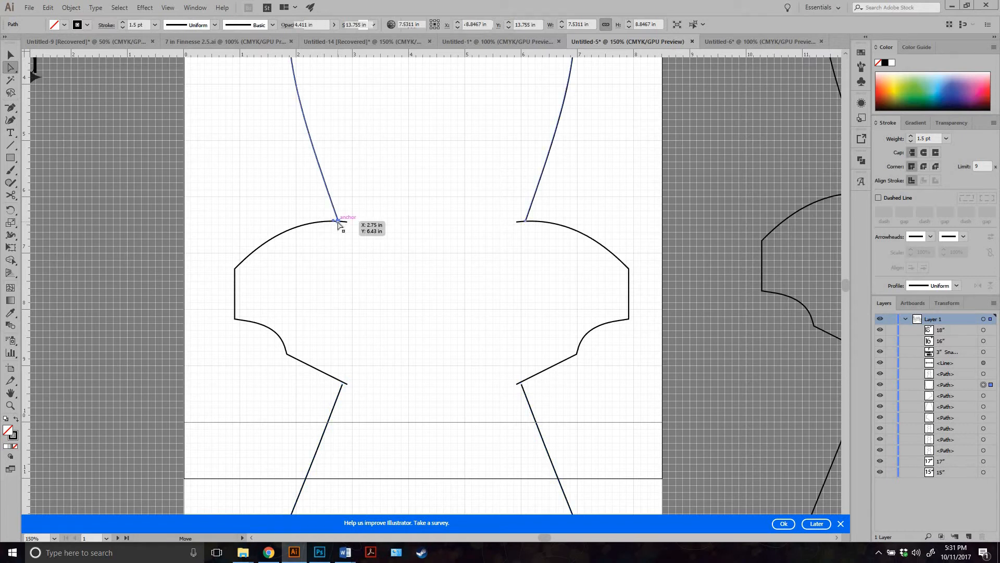
left_click_drag(338, 222, 347, 229)
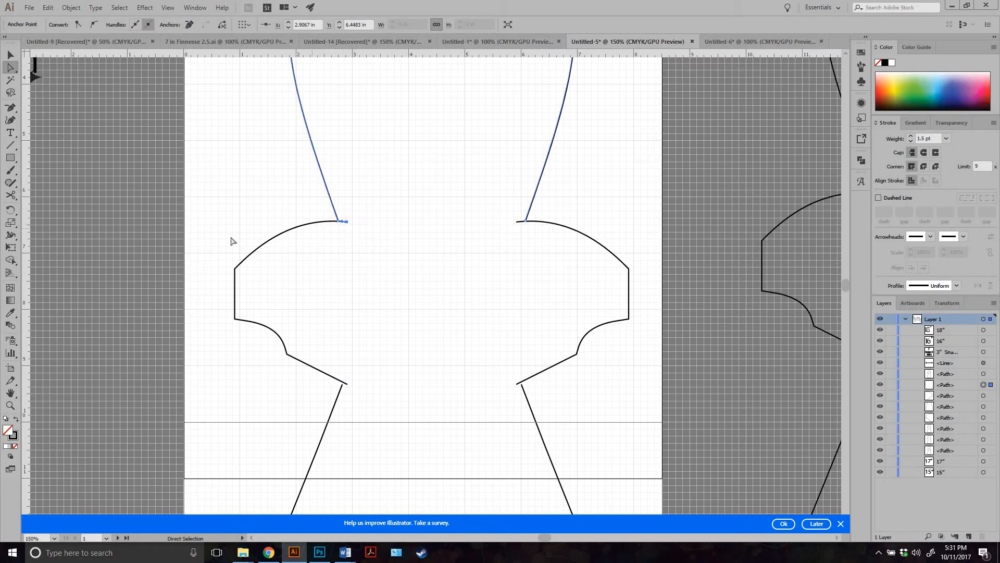
left_click(10, 108)
left_click(347, 223)
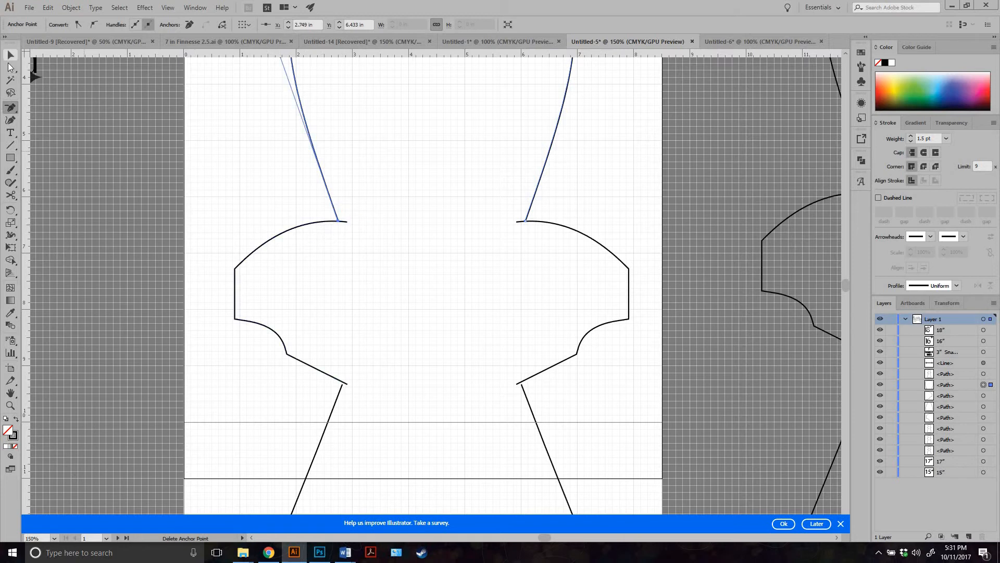
Move the upper curve's left endpoint onto the upper inner end of the left wing with the Direct Selection tool.
left_click(10, 67)
left_click(337, 221)
left_click_drag(337, 222, 346, 218)
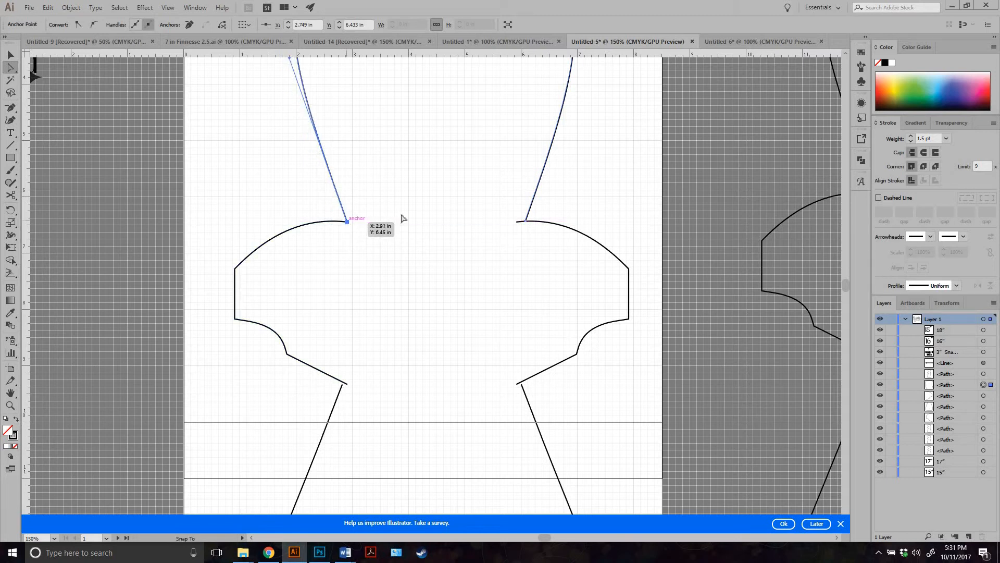
scroll(402, 217, "up", 3)
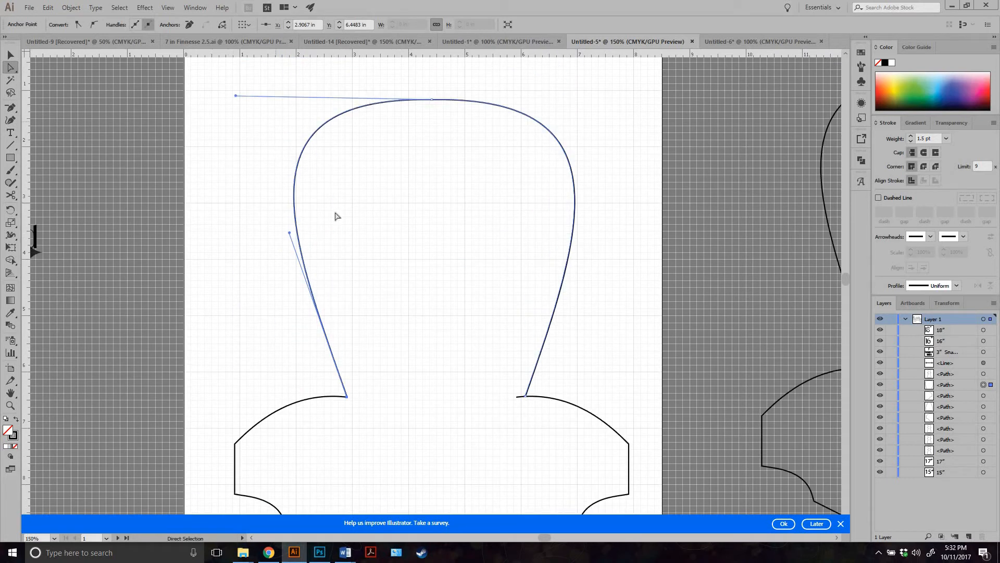
scroll(79, 188, "down", 1)
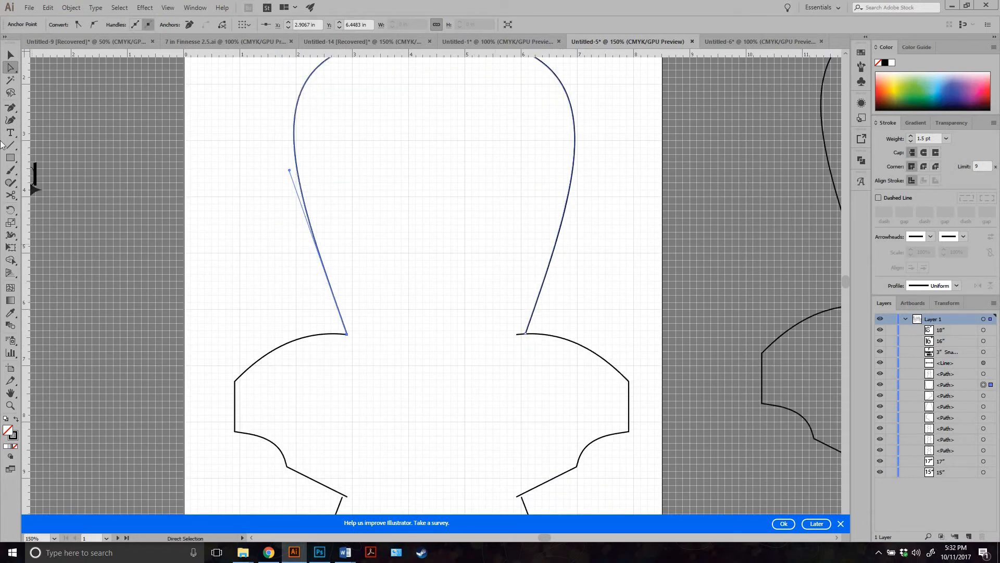
left_click(518, 338)
left_click_drag(517, 338, 516, 336)
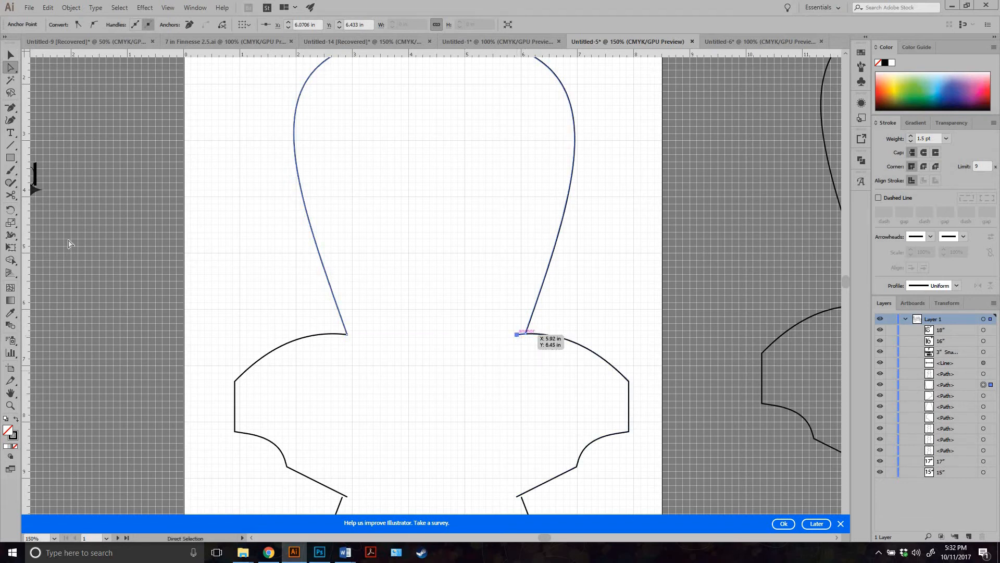
left_click(8, 106)
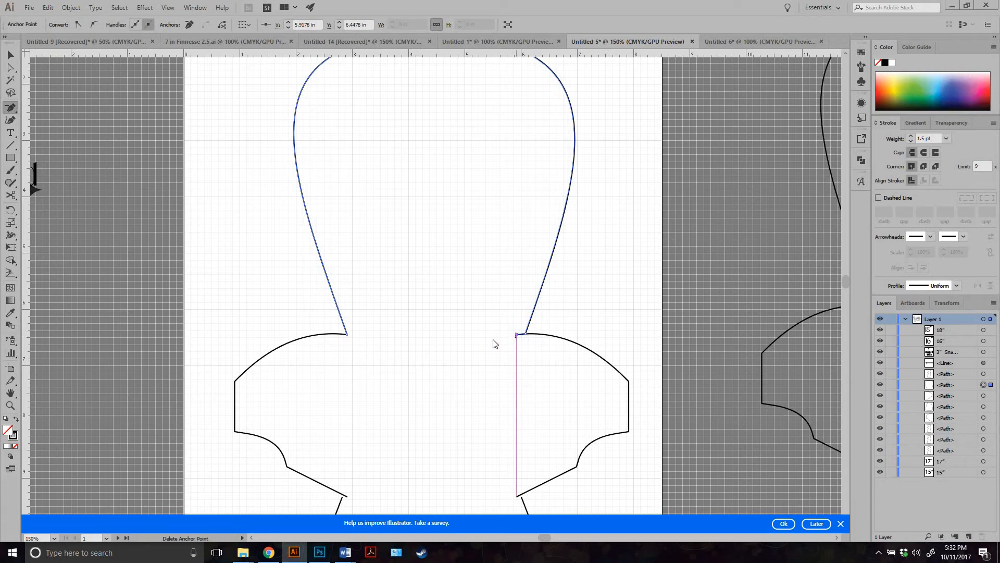
left_click(494, 341)
left_click(583, 291)
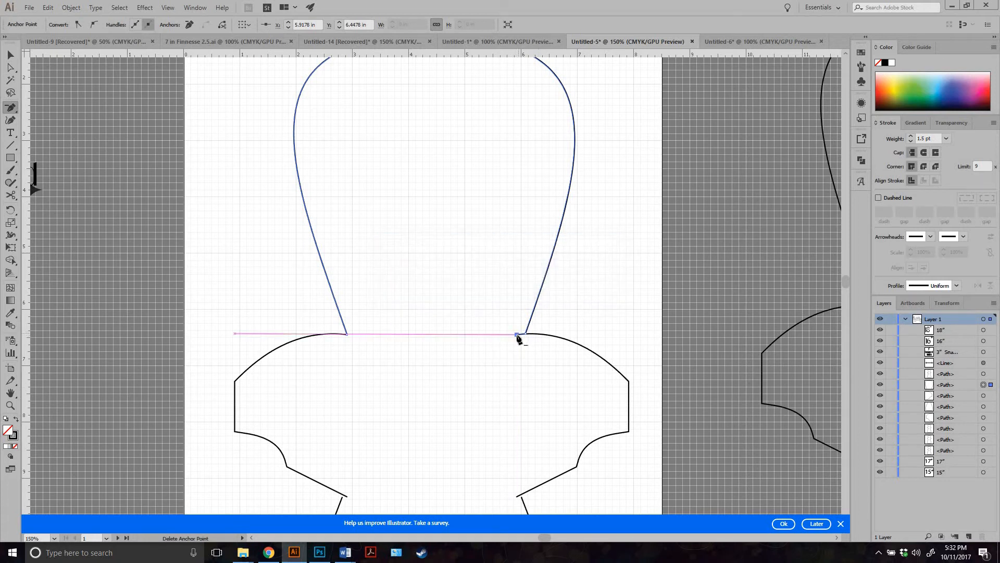
left_click(518, 337)
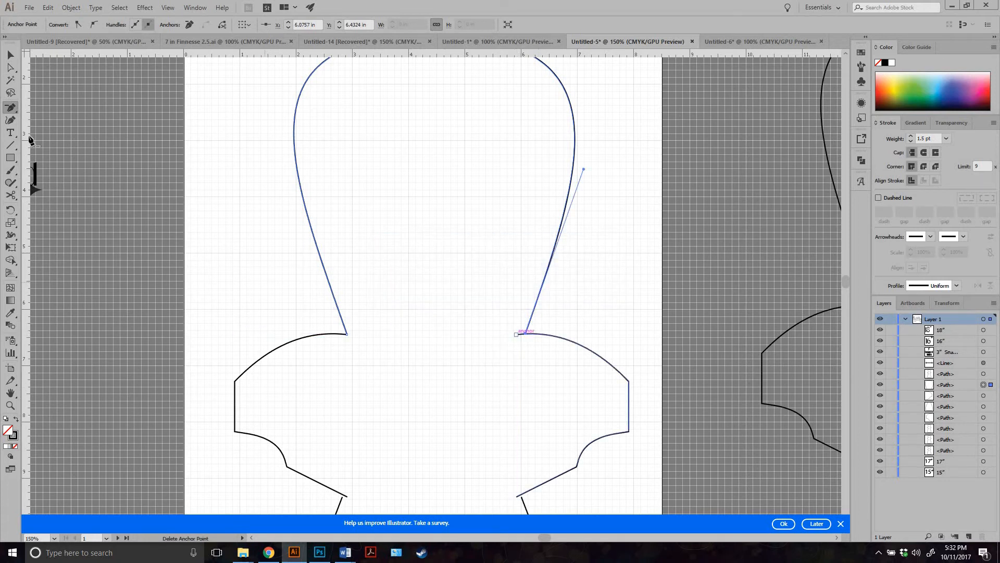
Move the upper curve's right endpoint onto the upper inner end of the right wing.
left_click(11, 67)
left_click_drag(526, 335, 518, 339)
scroll(605, 297, "up", 3)
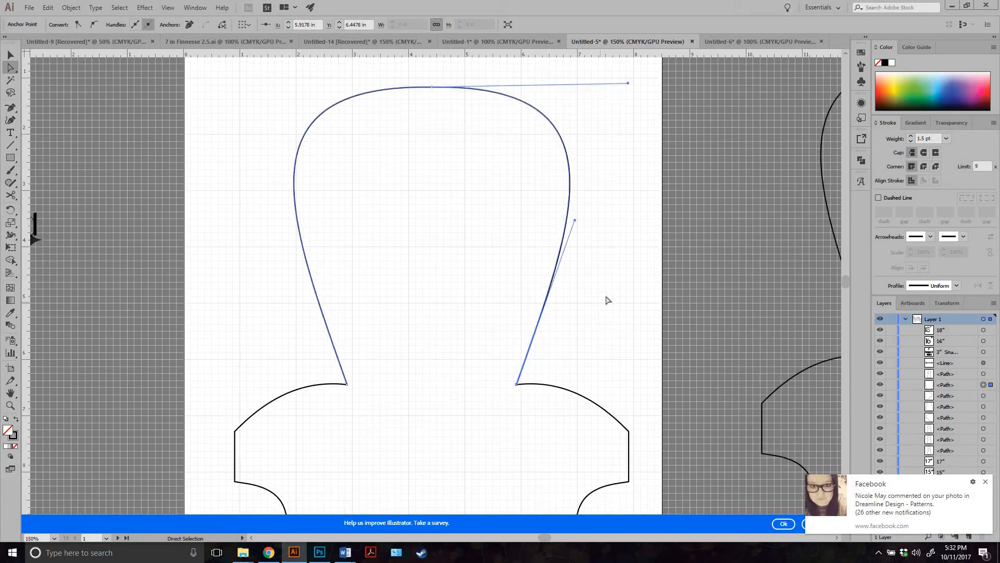
Move both top endpoints of the lower curve onto the lower inner ends of the left and right wings.
scroll(646, 335, "down", 2)
scroll(646, 335, "down", 5)
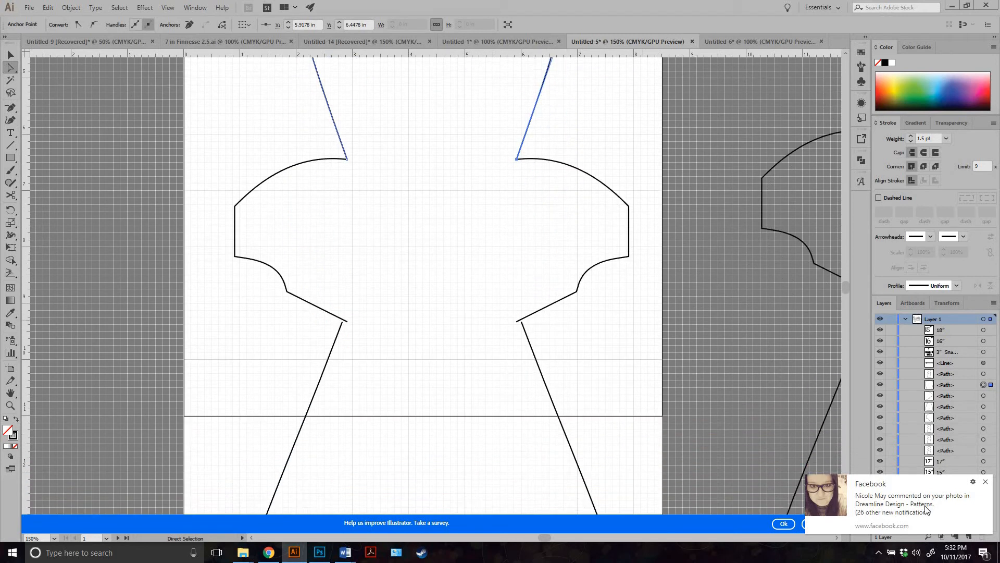
left_click(985, 483)
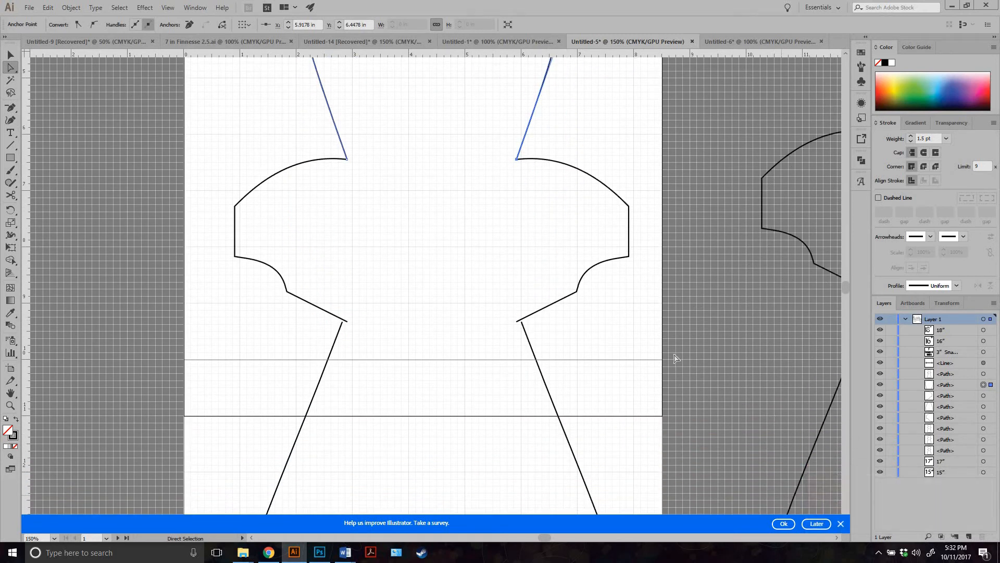
scroll(674, 353, "down", 2)
left_click(336, 242)
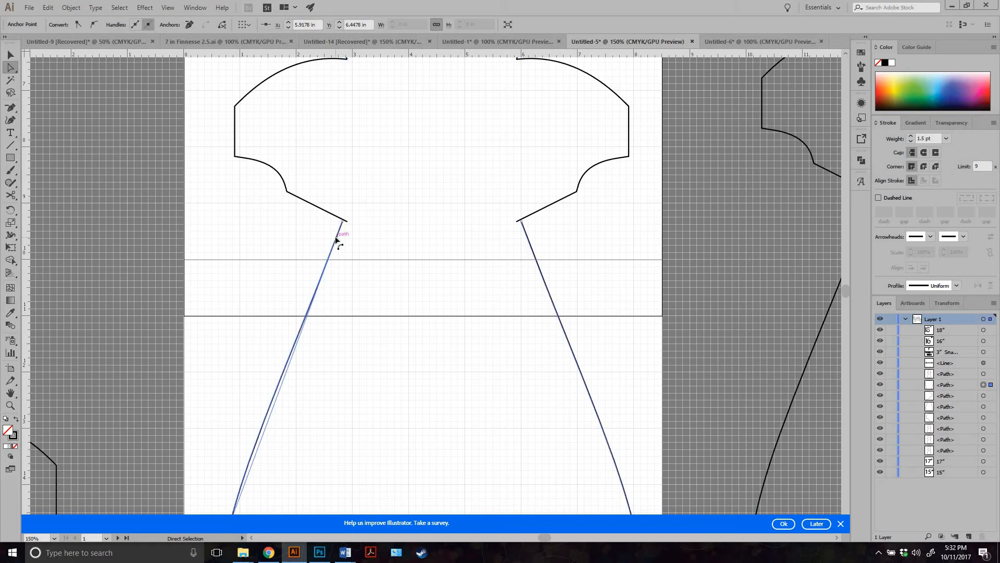
left_click_drag(343, 223, 348, 222)
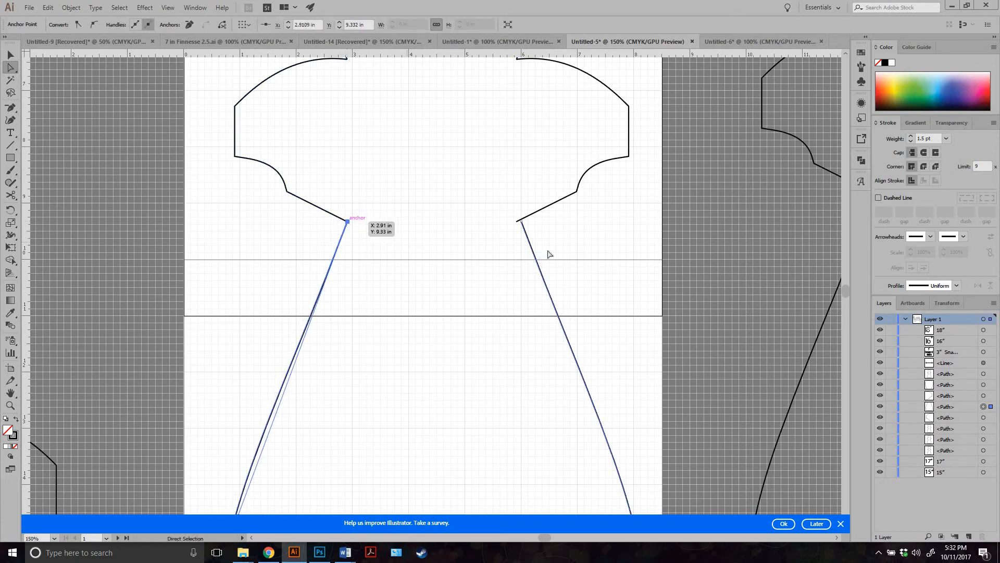
left_click_drag(522, 222, 521, 221)
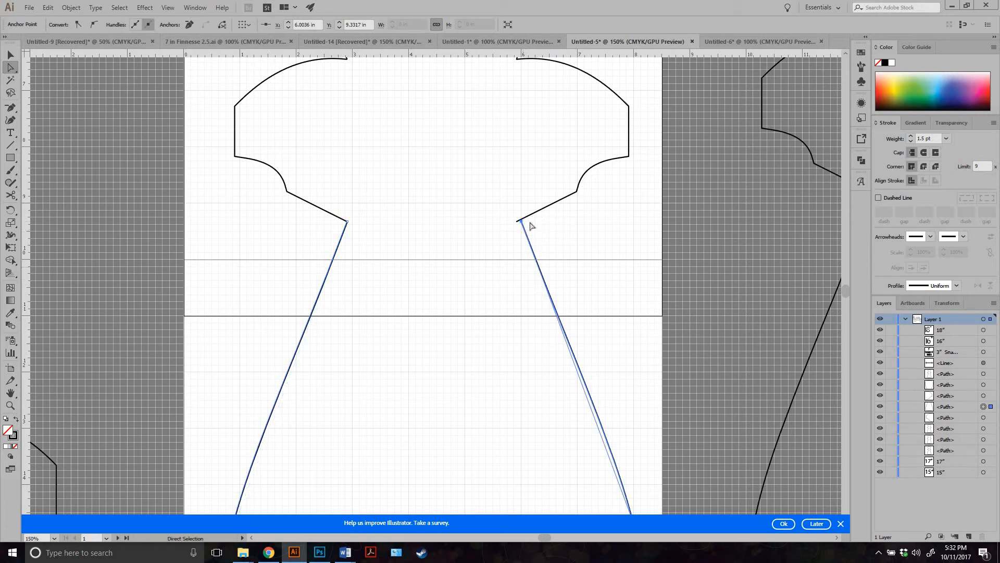
left_click_drag(522, 222, 517, 222)
scroll(502, 266, "down", 2)
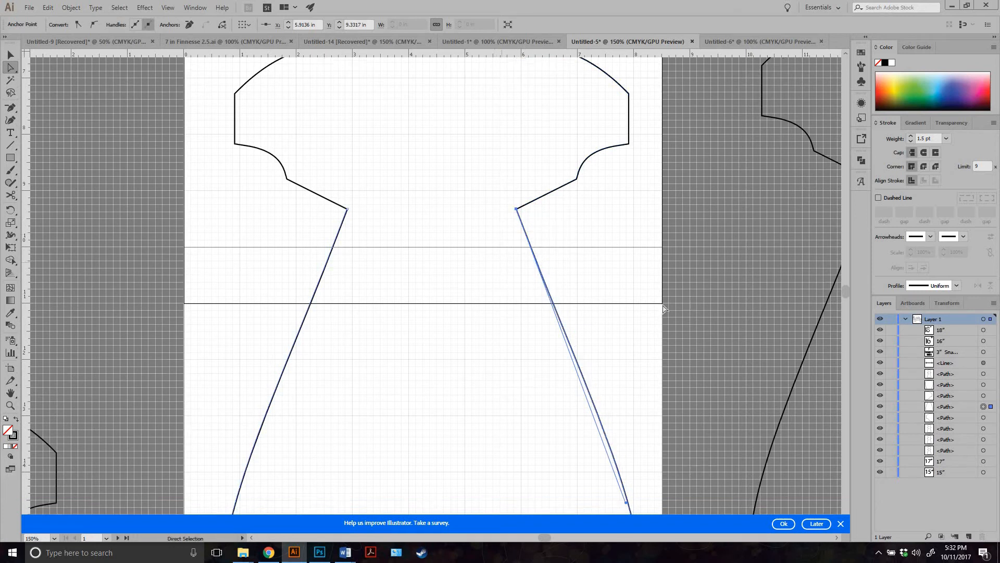
Select the upper curve, lower curve and both wings on the artboard and join them into one path.
left_click(11, 55)
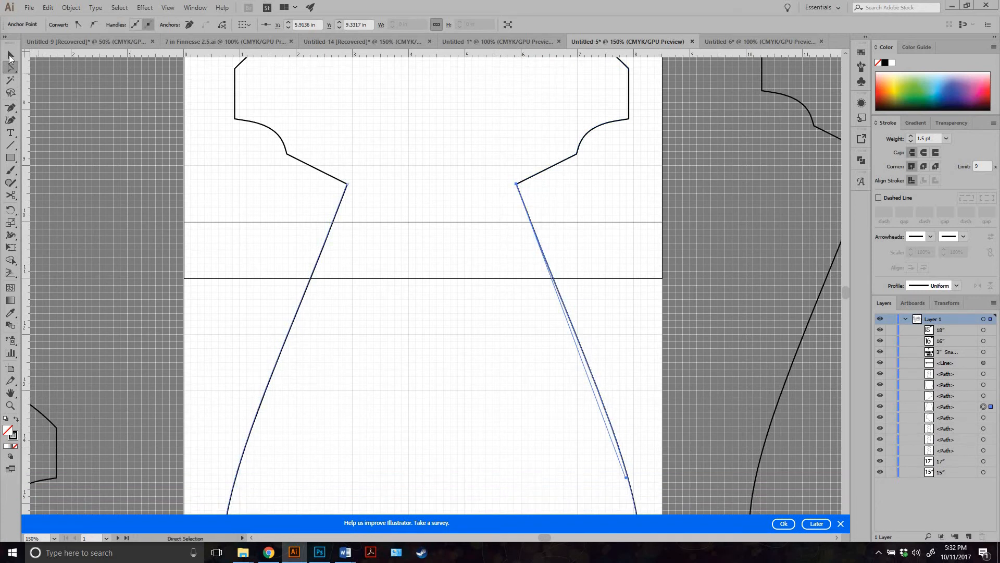
left_click(193, 197)
key("ctrl+minus")
key("ctrl+minus")
key("ctrl+minus")
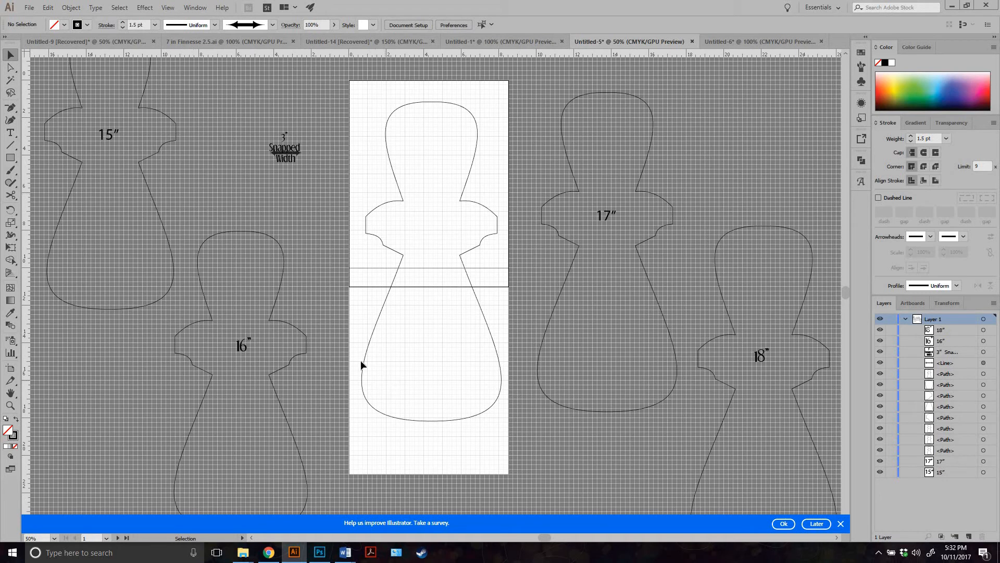
left_click_drag(380, 173, 497, 322)
right_click(470, 294)
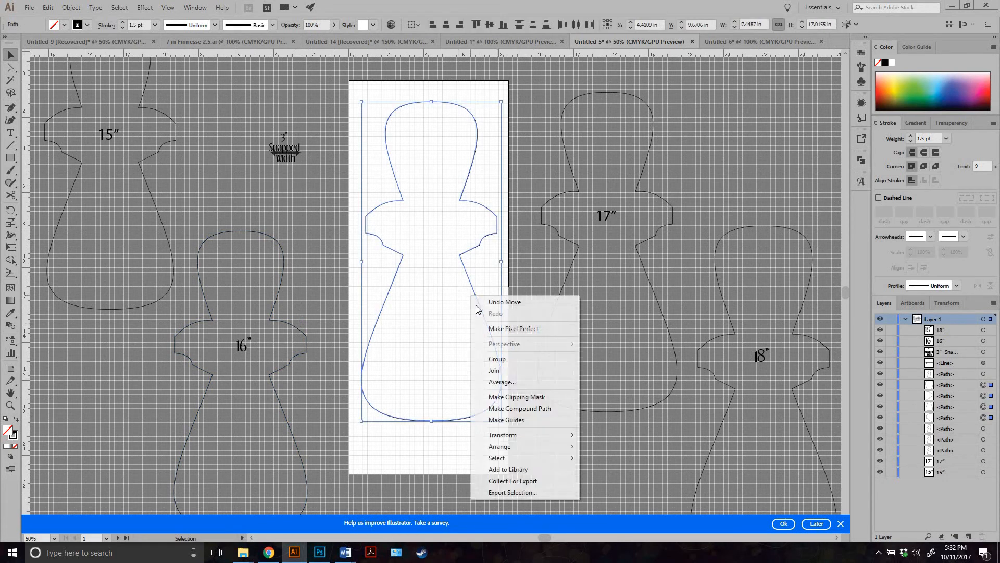
left_click(507, 369)
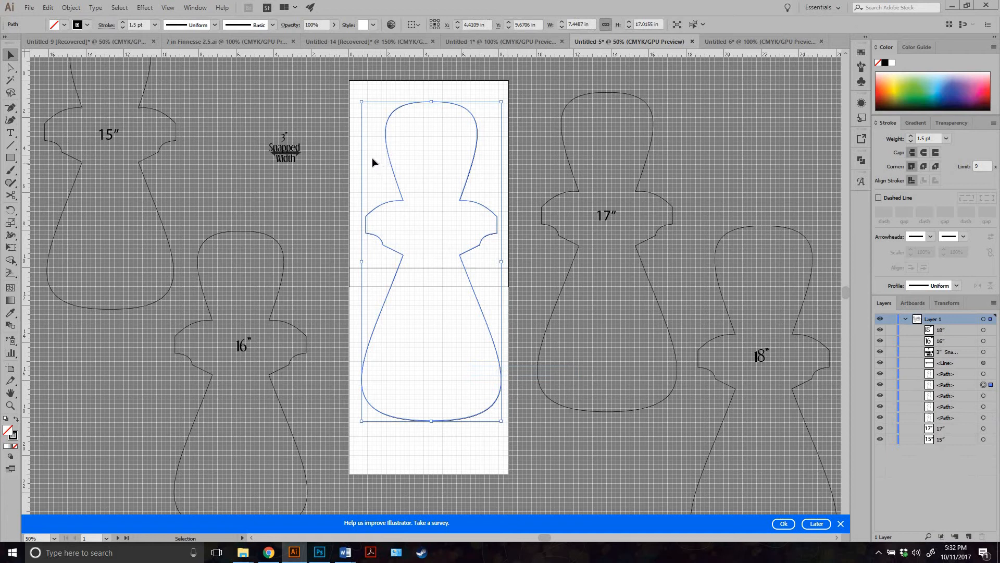
Apply Join again to the combined outline to close any remaining open ends.
right_click(421, 177)
left_click(464, 259)
right_click(435, 241)
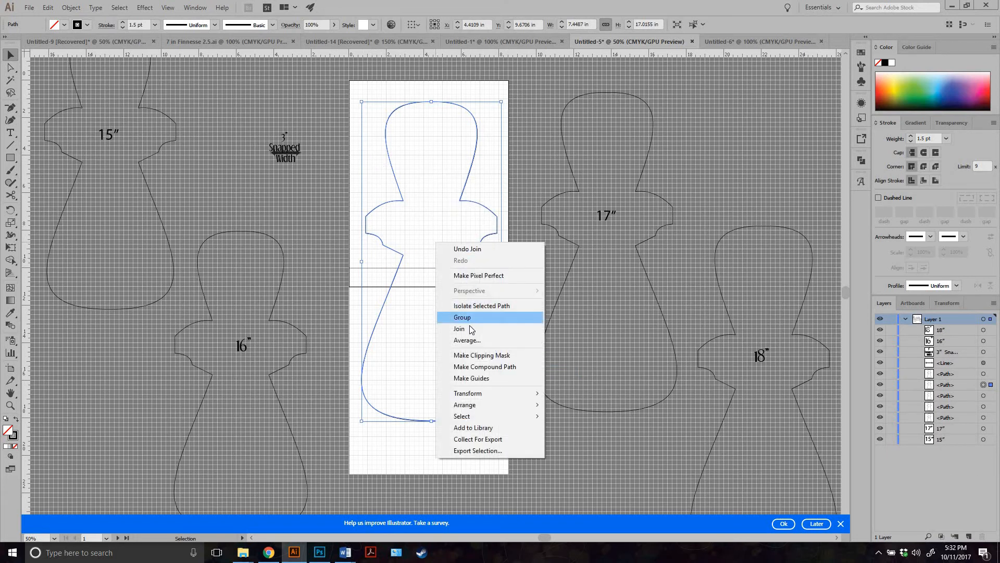
left_click(461, 328)
left_click(599, 297)
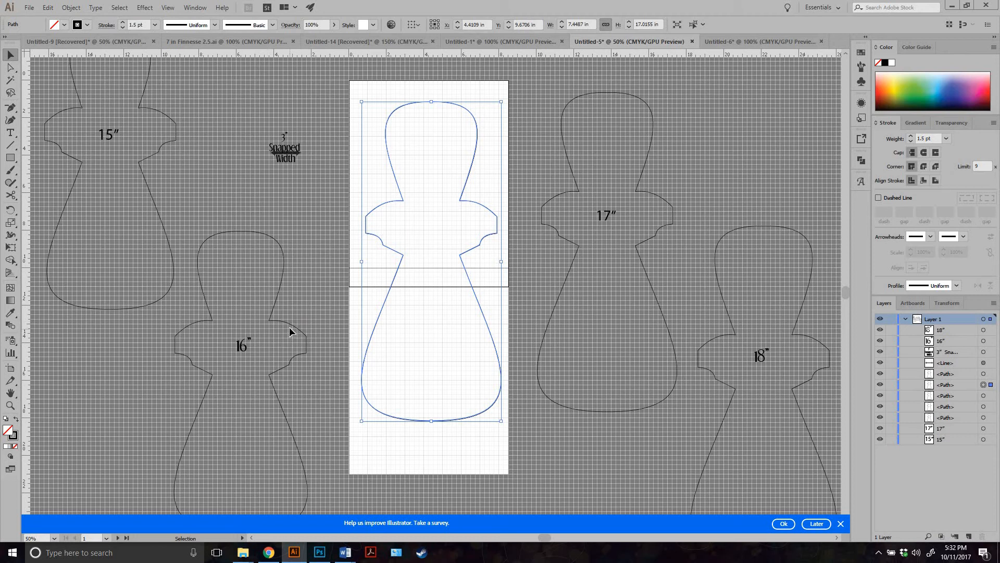
Place the 16" outline over the new longer outline and align the two on their horizontal centers.
left_click_drag(291, 327, 482, 204)
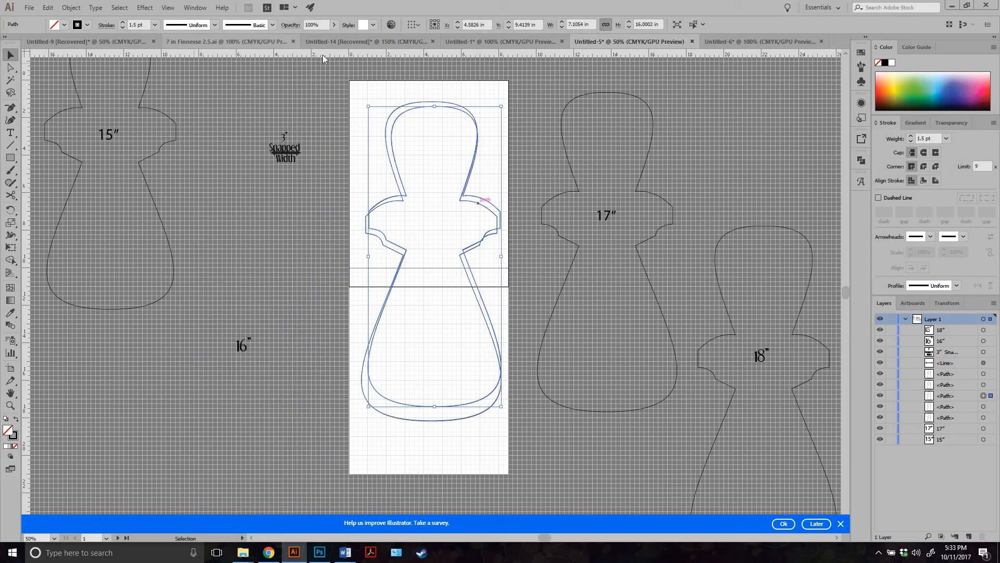
left_click(416, 103, "shift")
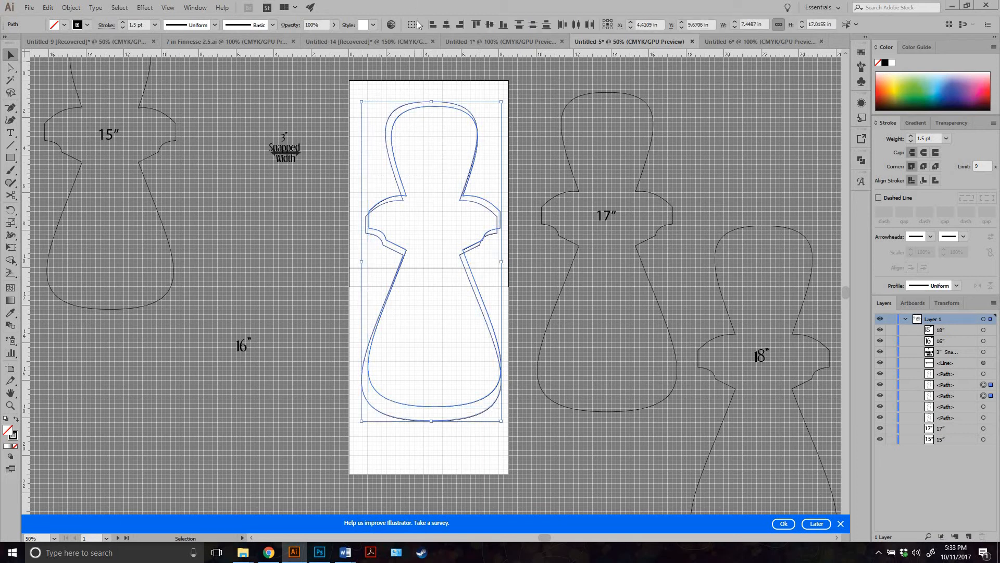
left_click(416, 21)
left_click(426, 37)
left_click(443, 24)
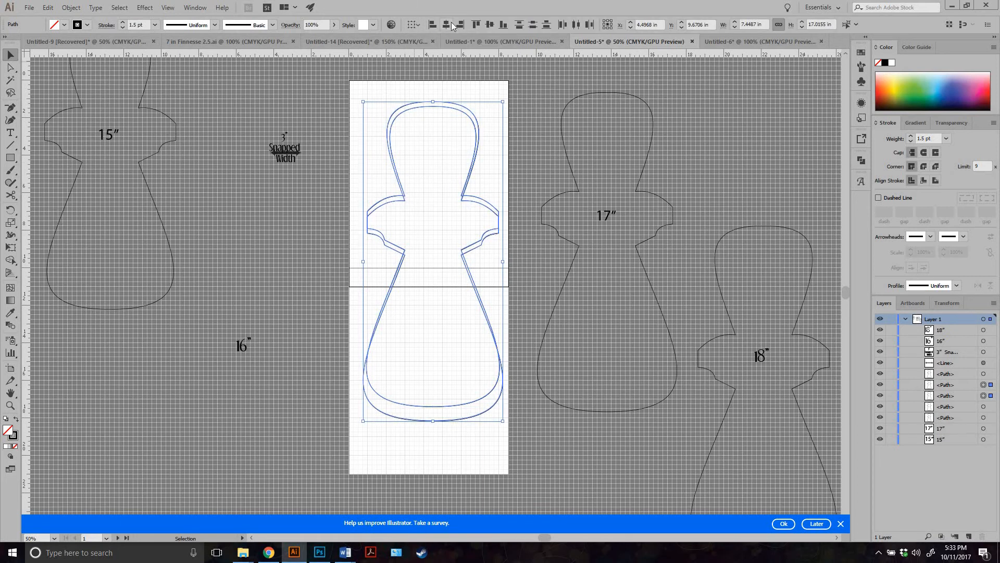
Center the overlaid outlines vertically to compare them, and undo the comparison to return the 16" outline to its original place.
left_click(493, 26)
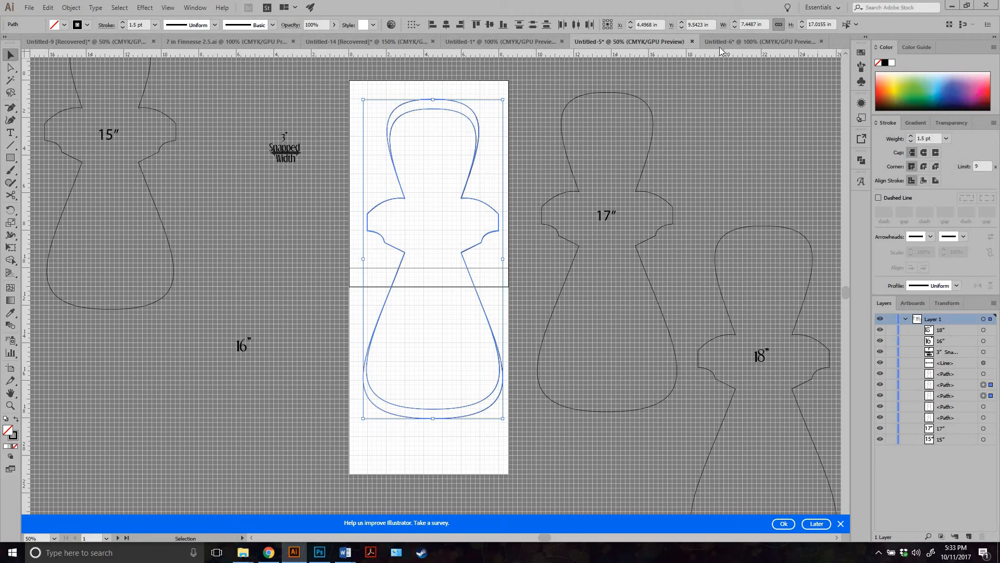
left_click(450, 89)
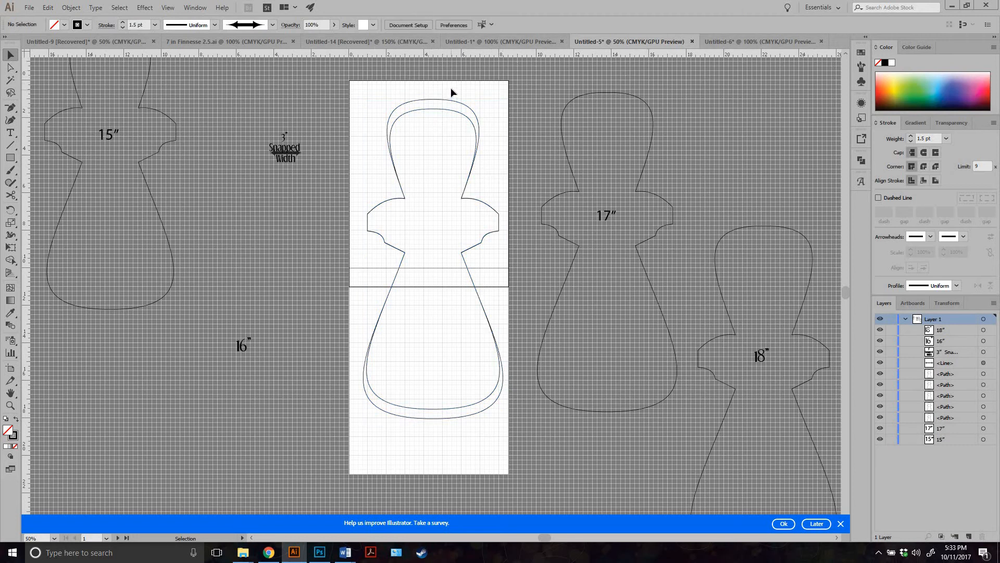
key("ctrl+z")
key("ctrl+z")
key("ctrl+z")
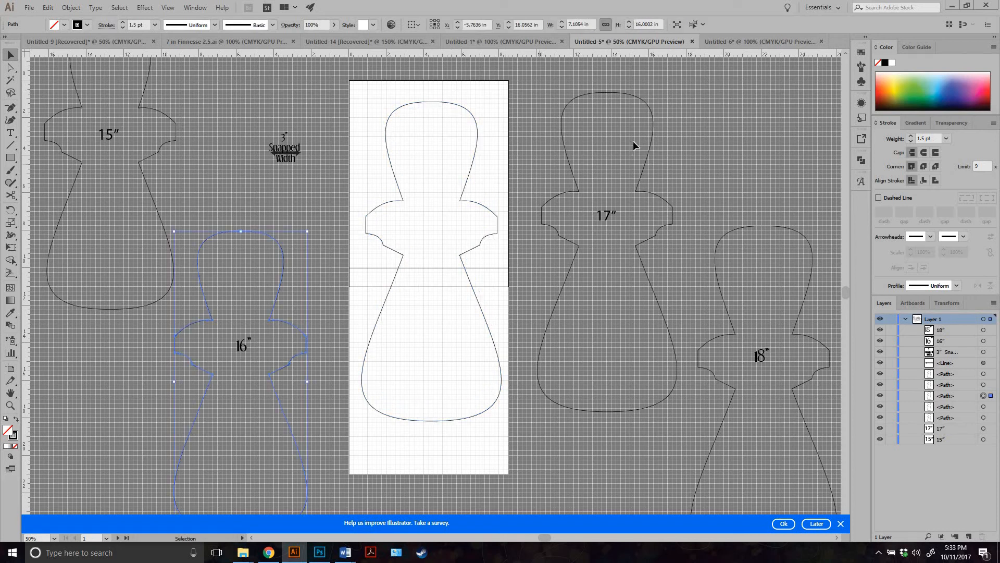
Place the 17" outline over the new longer outline and align both on their centers to compare them.
left_click(640, 180)
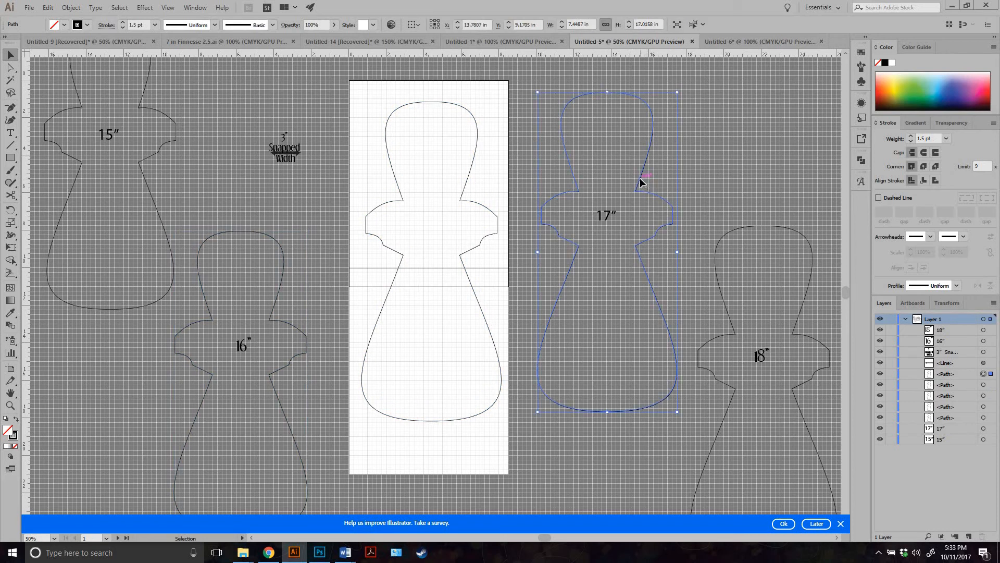
left_click_drag(641, 178, 464, 192)
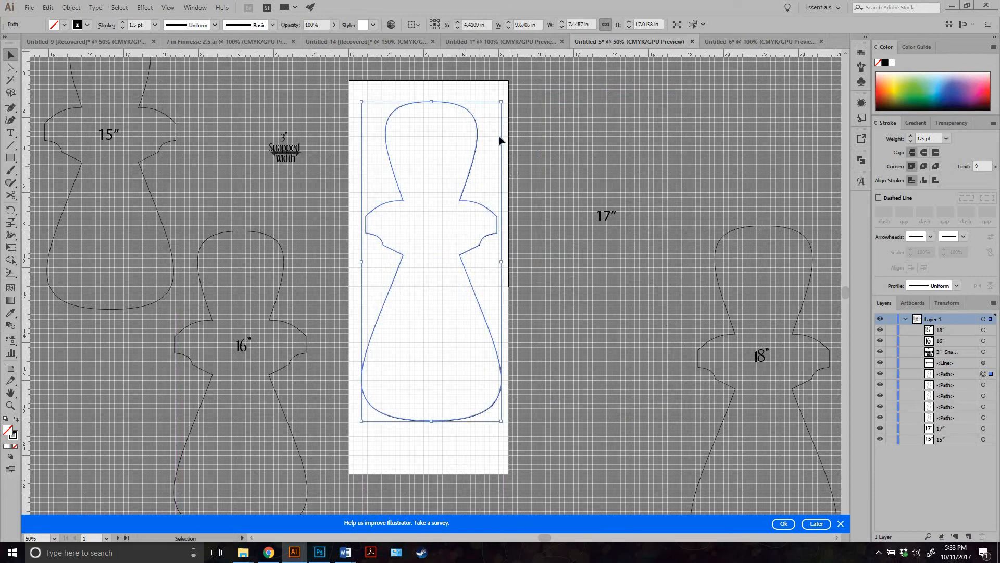
left_click(417, 25)
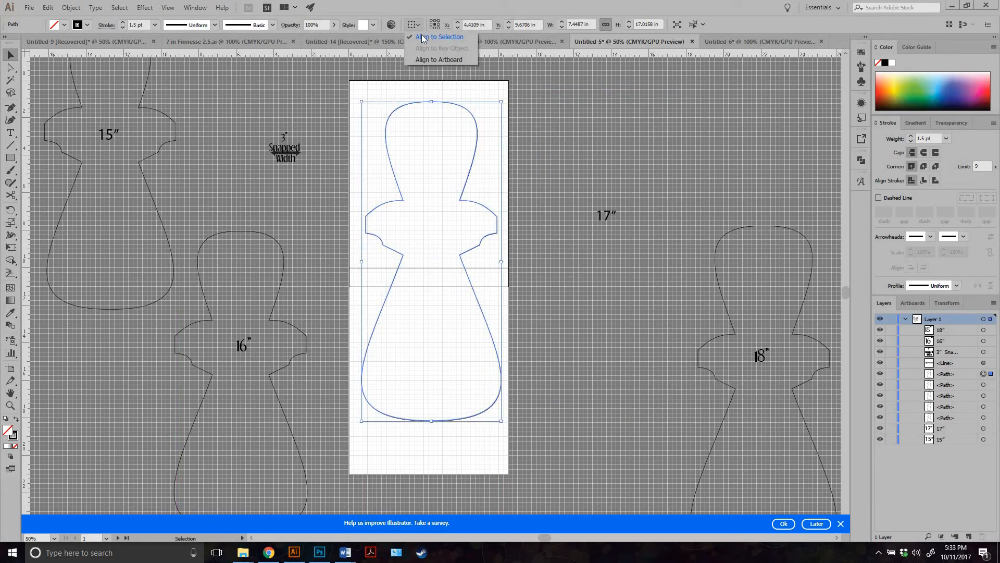
left_click(421, 38)
left_click_drag(445, 127, 433, 70)
left_click(449, 25)
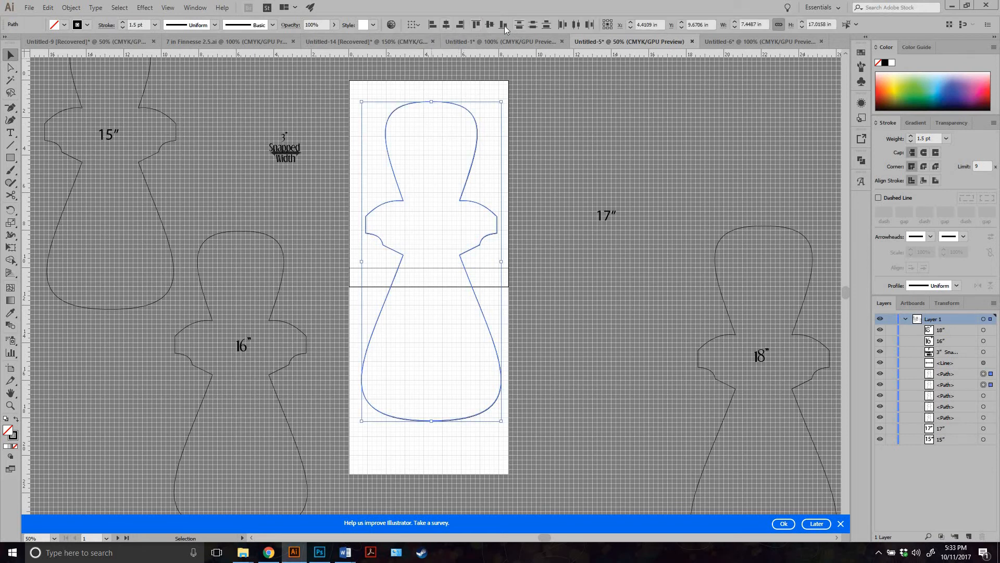
left_click(558, 141)
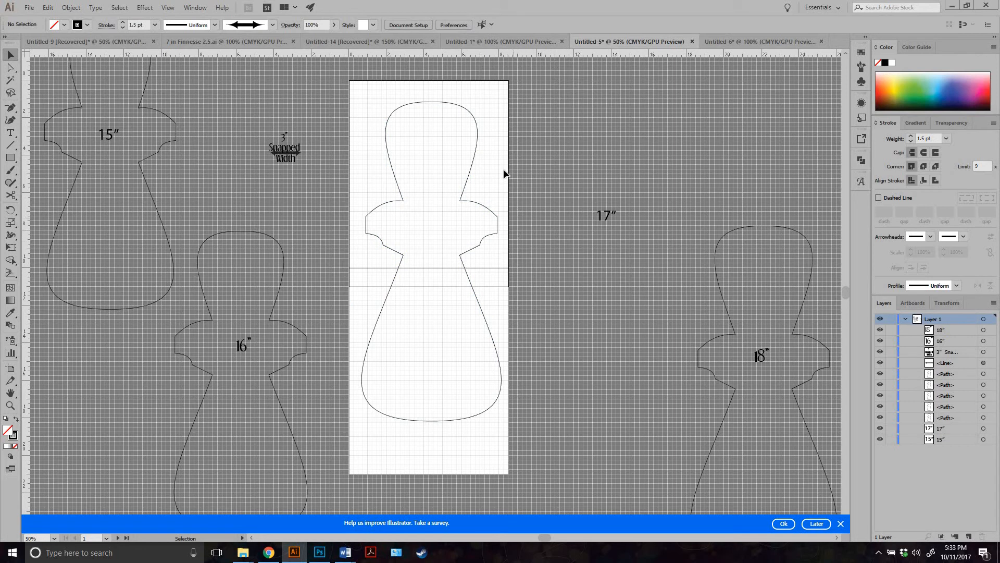
Undo the overlay so the 17" outline goes back beside the artboard.
key("a")
key("ctrl+z")
key("ctrl+z")
key("ctrl+z")
key("ctrl+z")
key("ctrl+z")
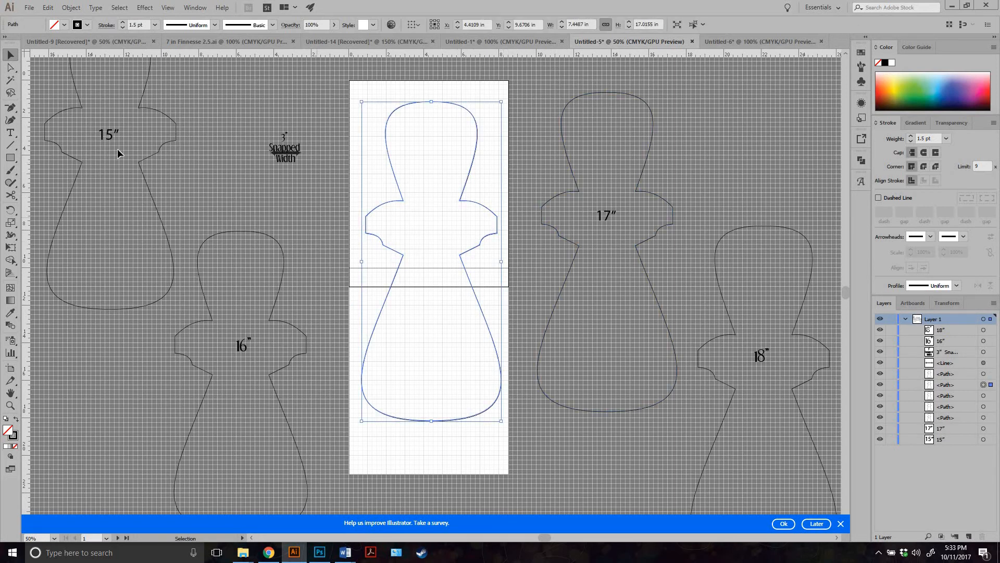
Undo the joins of the combined outline on the artboard and select only its separate upper curve.
scroll(248, 193, "up", 2)
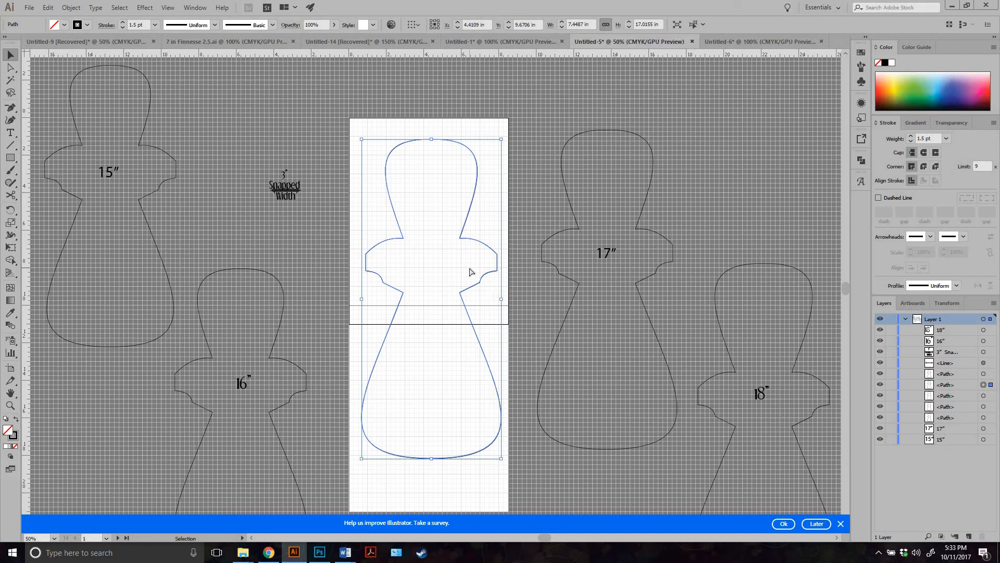
key("ctrl+plus")
key("ctrl+plus")
scroll(454, 224, "up", 3)
scroll(454, 224, "up", 3)
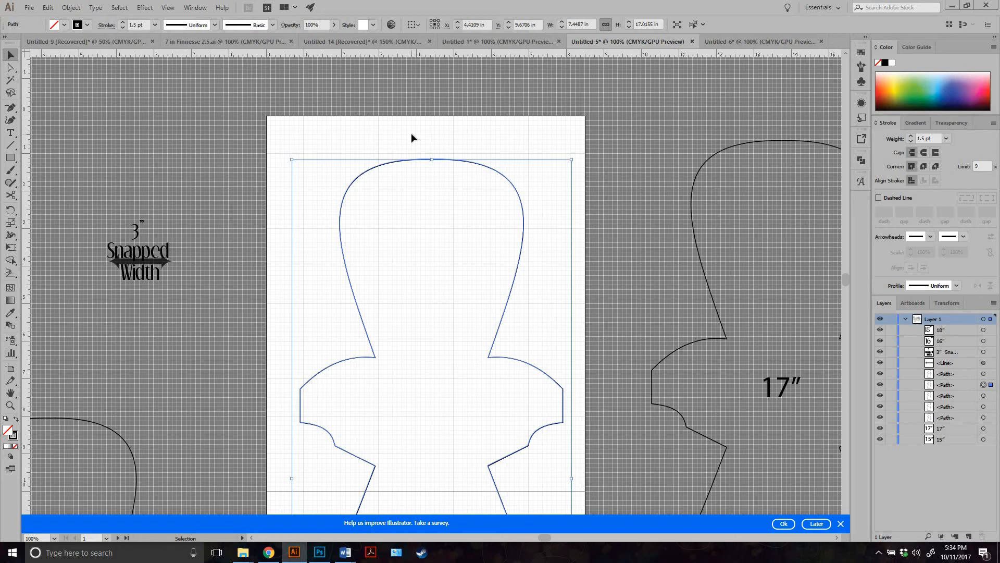
left_click(388, 230)
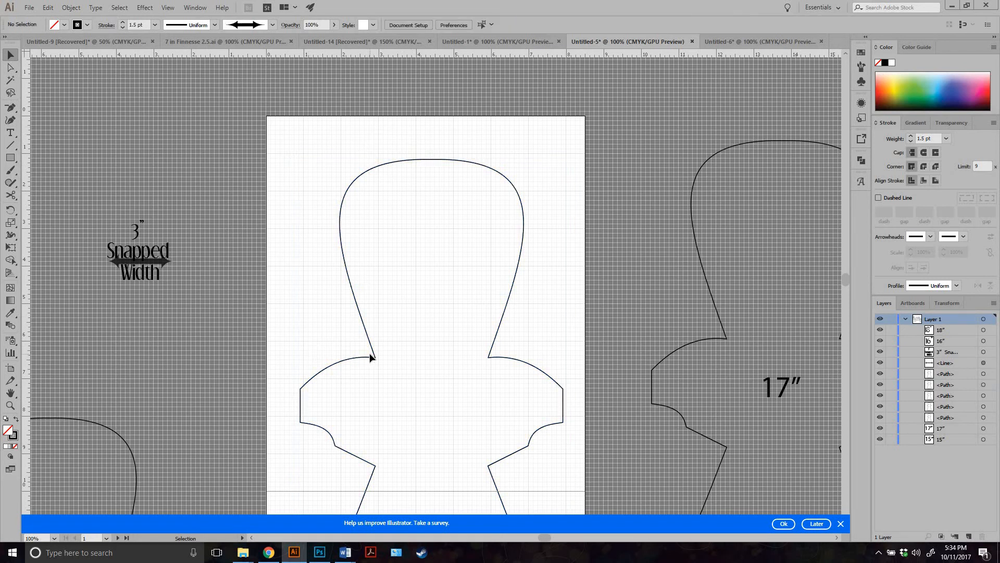
left_click(369, 358)
key("ctrl+z")
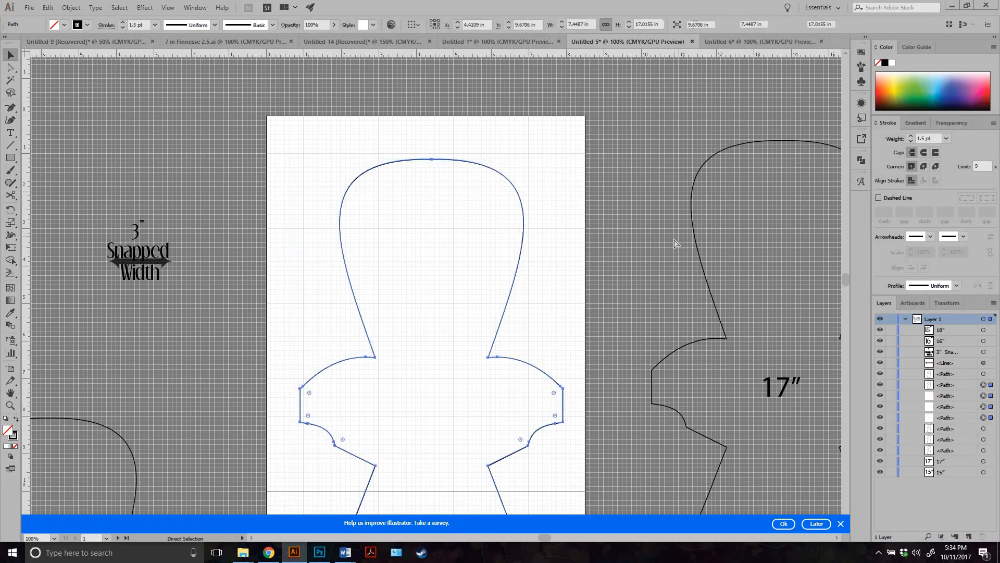
left_click_drag(558, 282, 423, 221)
scroll(541, 265, "up", 1)
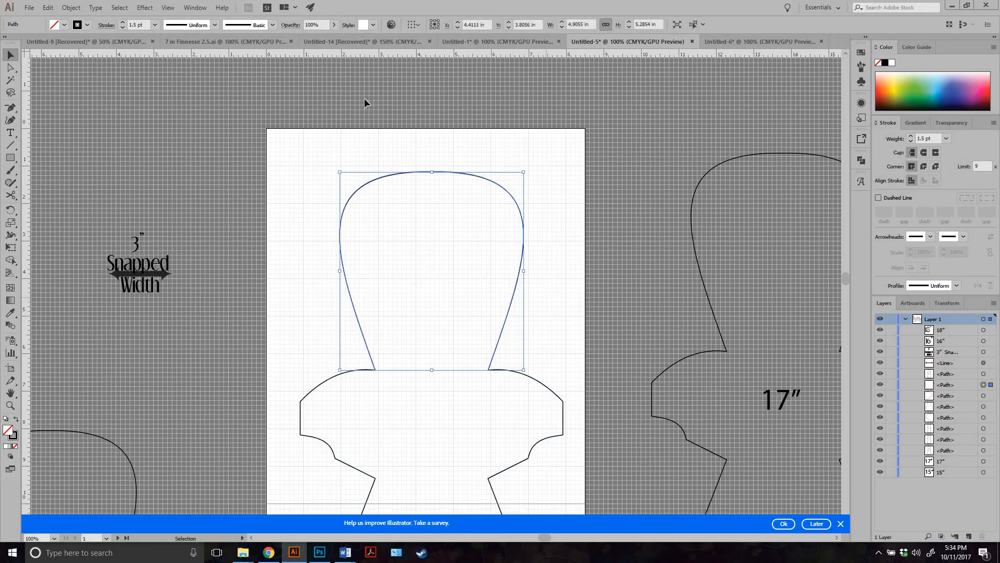
Unlink the width and height proportions and set the upper curve's height to 5.7884 in.
left_click(605, 25)
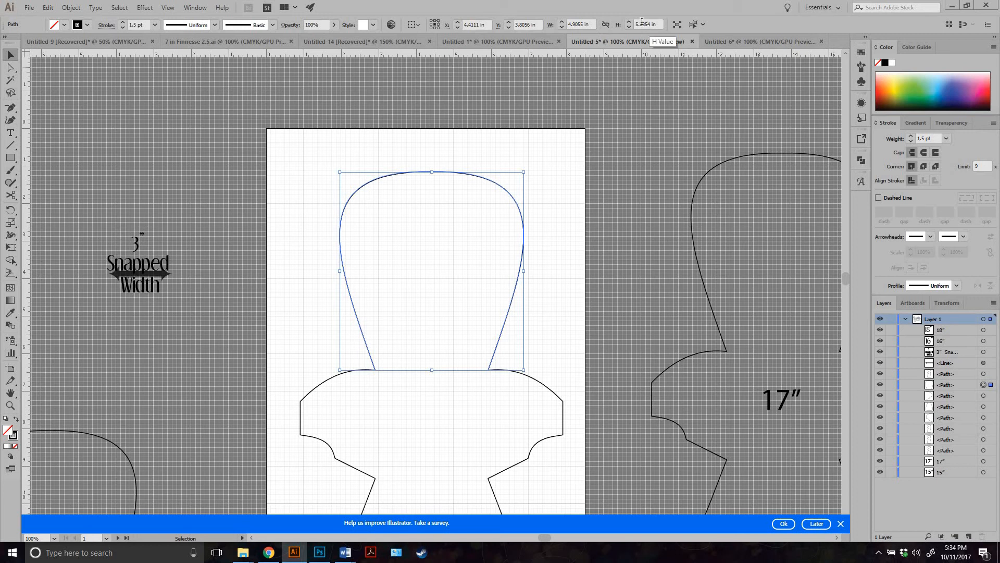
double_click(642, 24)
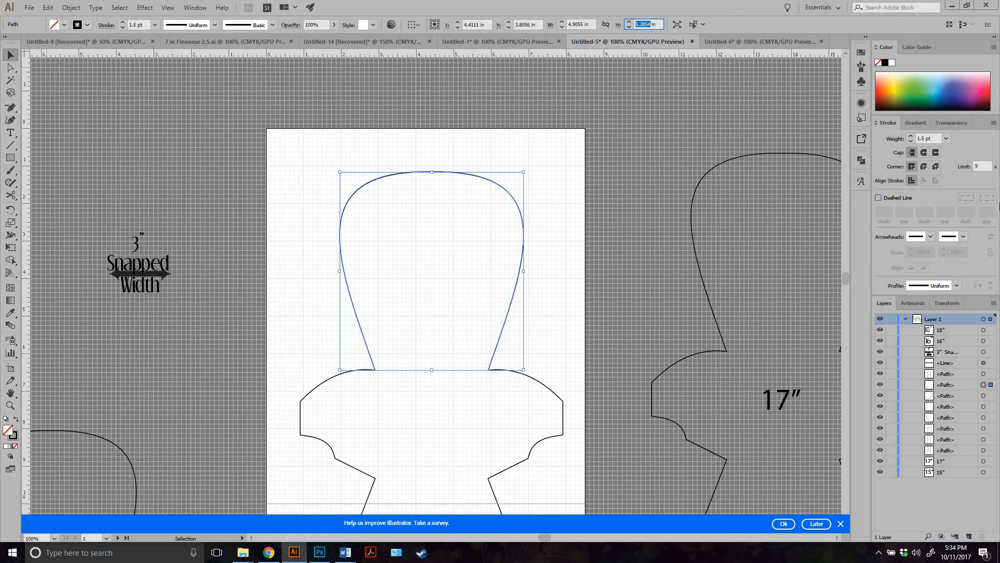
type("5.7884")
key("Return")
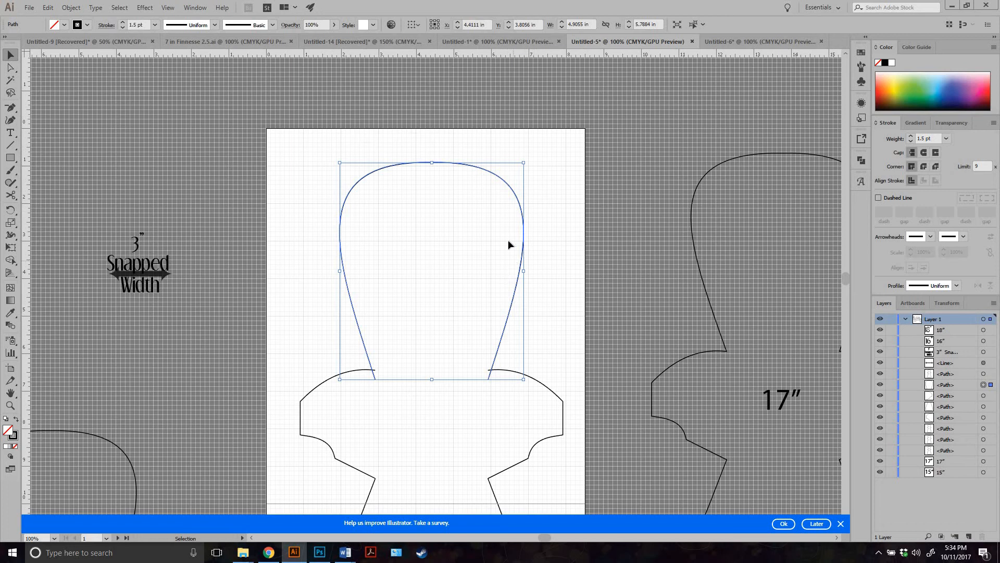
Set the upper curve's height to 6.2854 in.
scroll(503, 237, "down", 5)
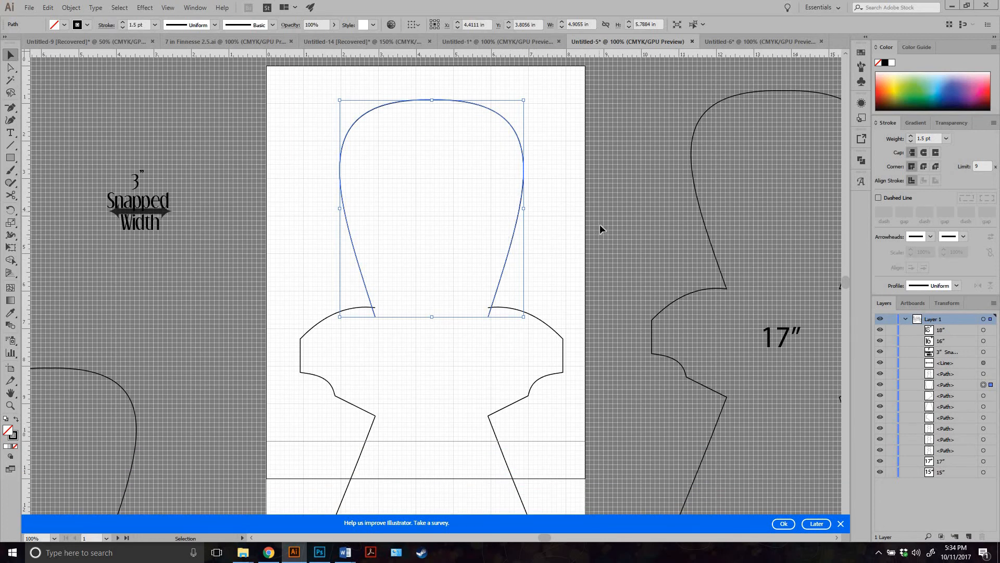
scroll(600, 222, "up", 5)
scroll(601, 217, "up", 1)
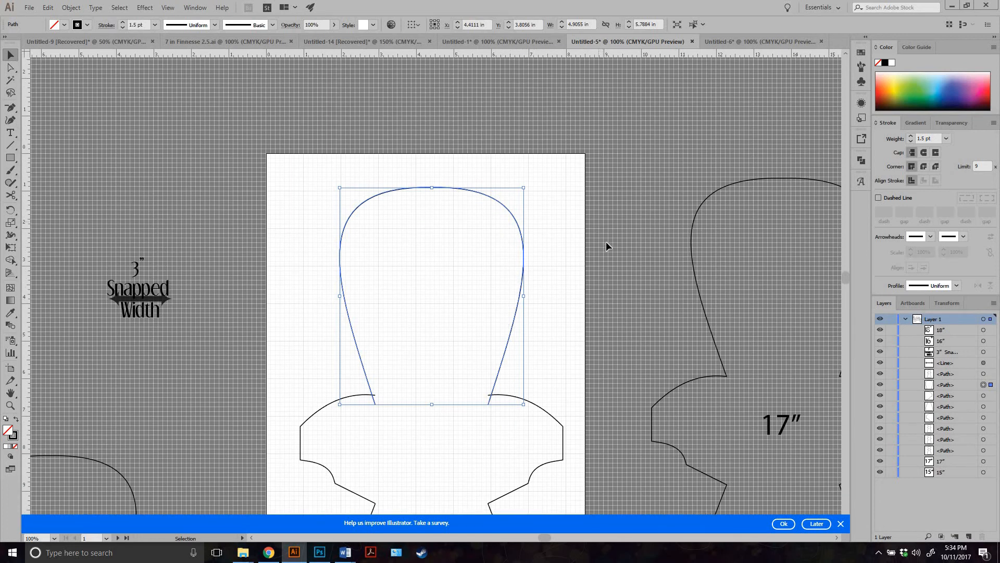
left_click(636, 22)
type("6.2854")
key("Return")
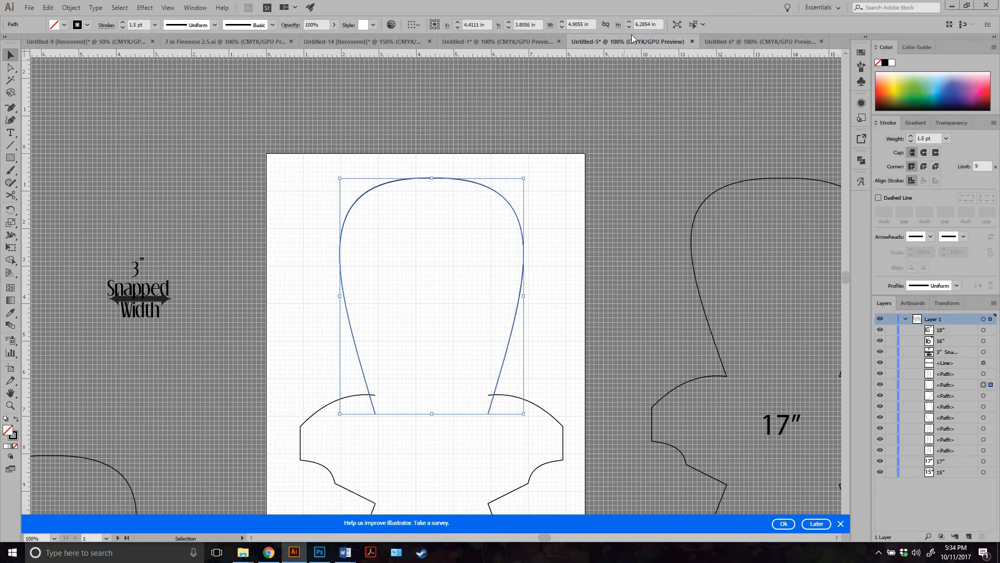
Undo the height changes made to the upper curve.
key("ctrl+z")
key("ctrl+z")
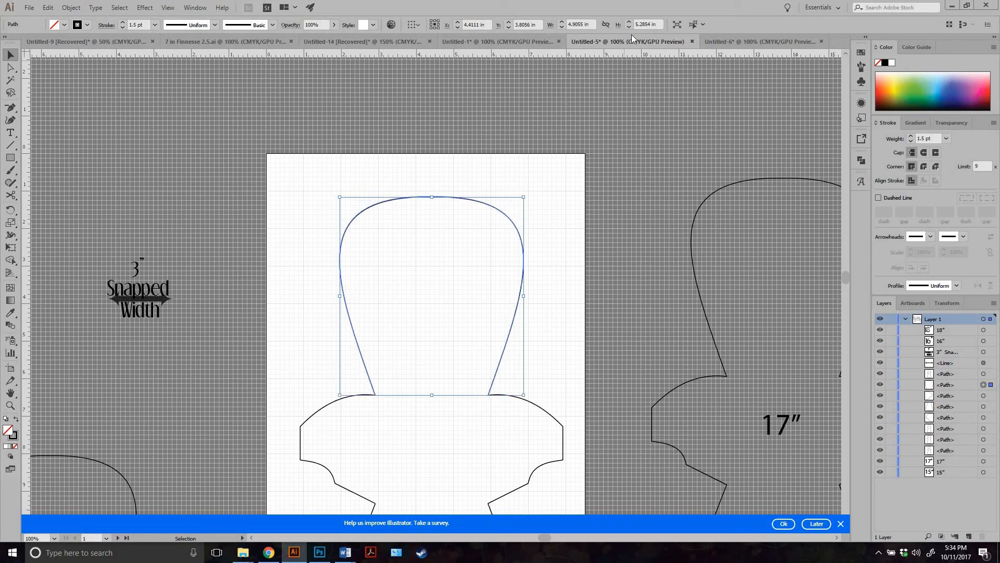
scroll(624, 48, "down", 5)
key("ctrl+z")
scroll(547, 129, "down", 1)
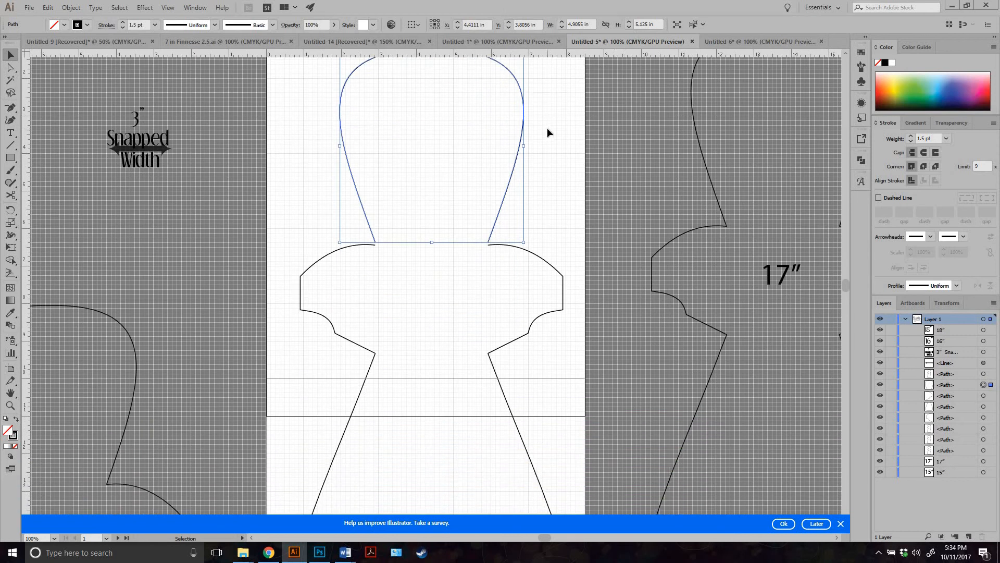
Select the upper curve, lower curve and both wings on the artboard and delete them.
key("ctrl+minus")
key("ctrl+minus")
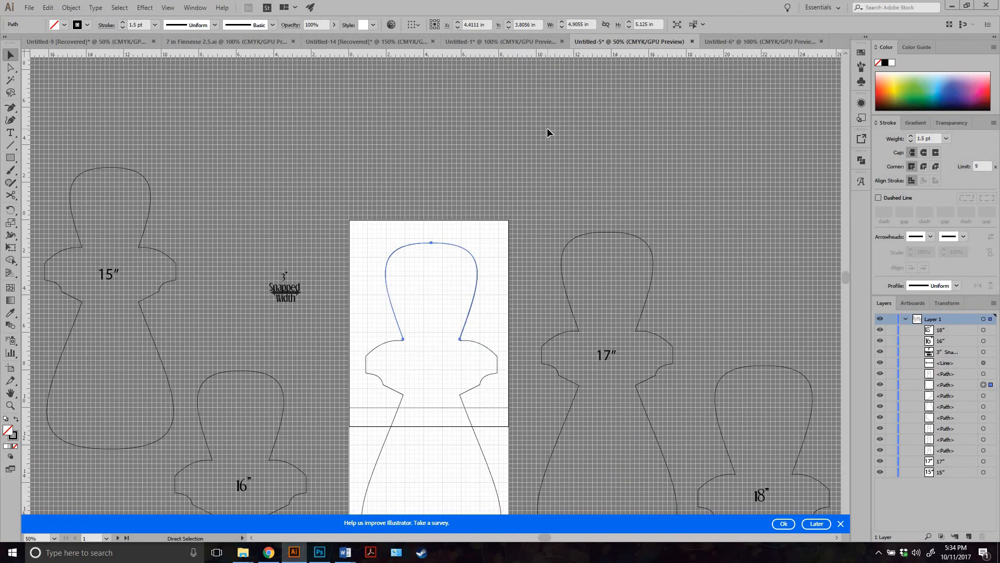
scroll(364, 102, "down", 7)
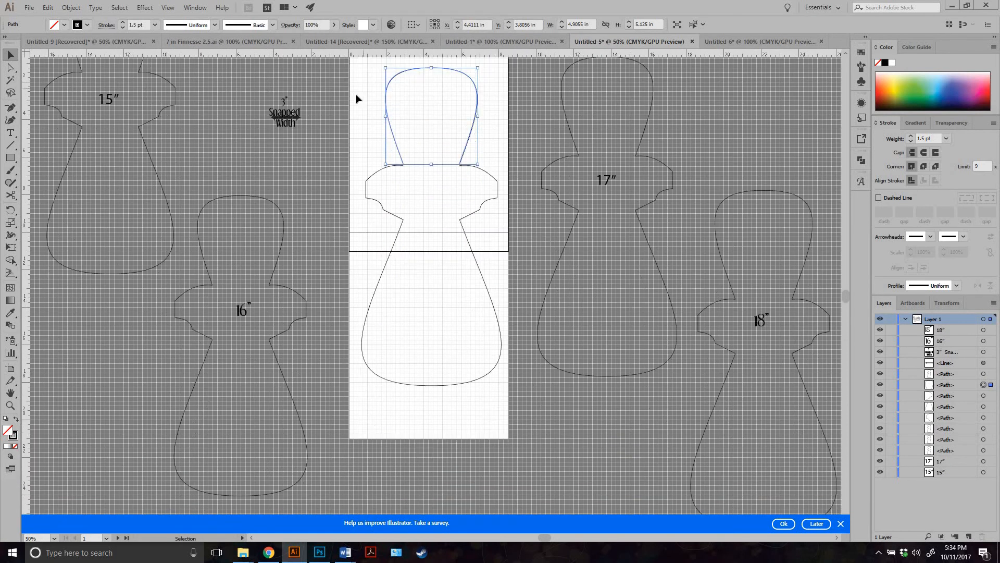
left_click(480, 295, "shift")
key("Delete")
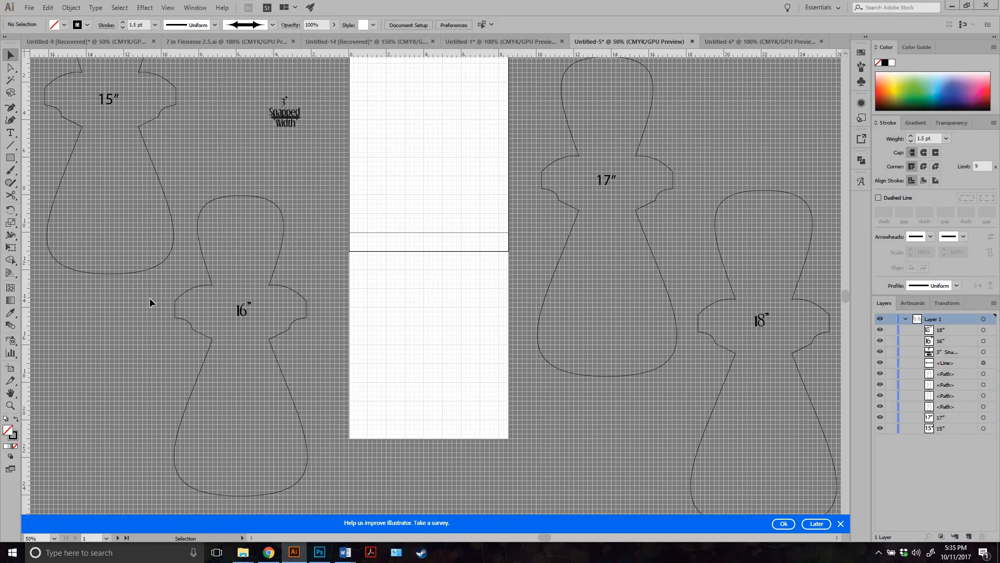
Move the 15", 16", 17" and 18" outlines onto the artboard so they overlap, and select all four.
left_click_drag(163, 84, 485, 168)
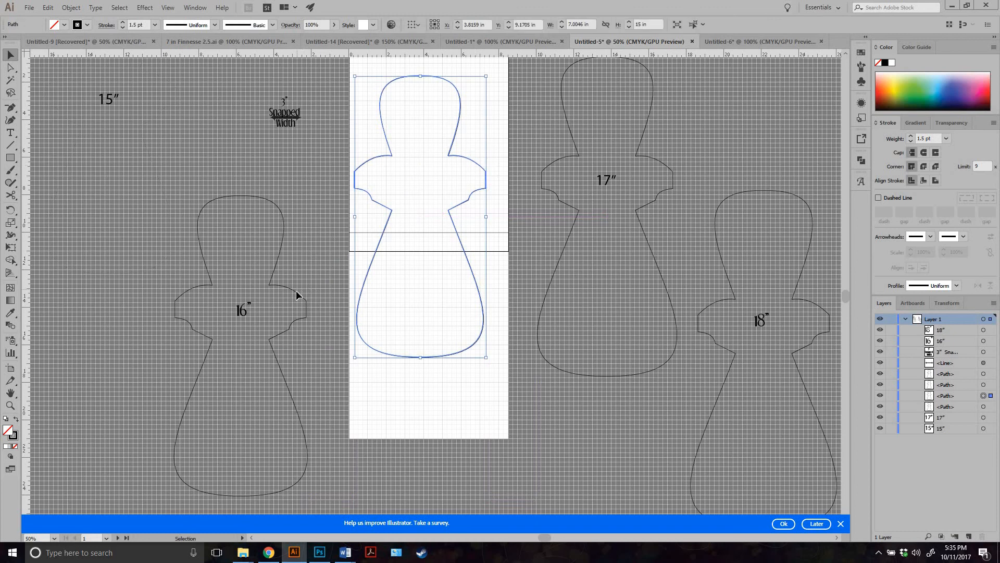
left_click_drag(296, 290, 742, 139)
left_click_drag(665, 166, 436, 204)
left_click_drag(815, 307, 444, 207)
left_click_drag(423, 313, 325, 217)
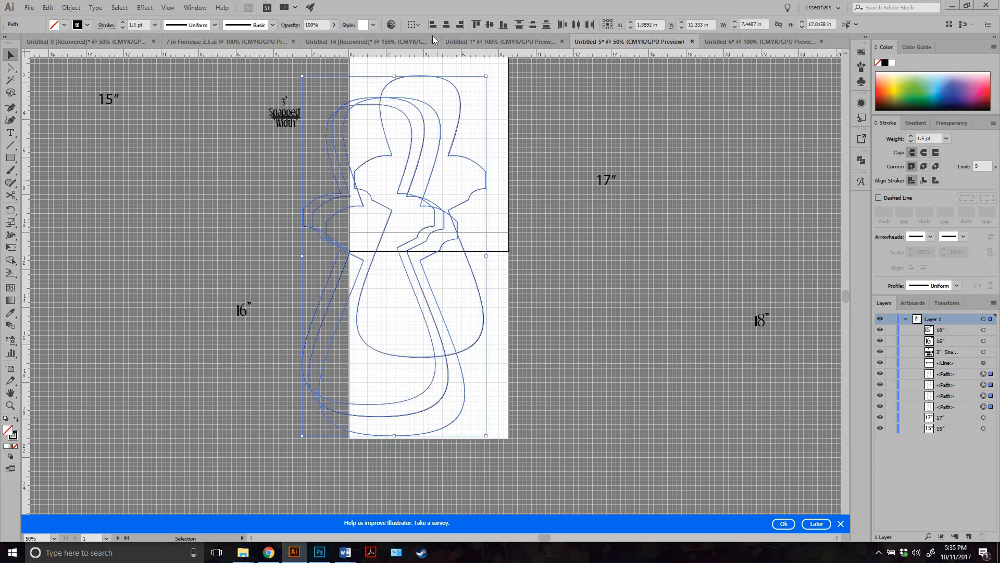
Align the four selected outlines on their horizontal and vertical centers.
left_click(446, 25)
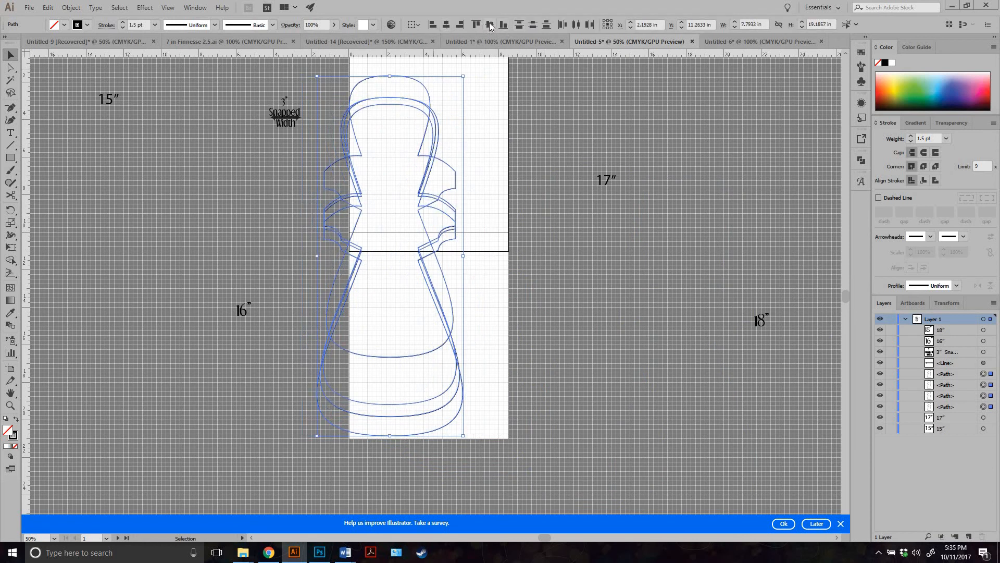
left_click(489, 25)
scroll(432, 255, "up", 2)
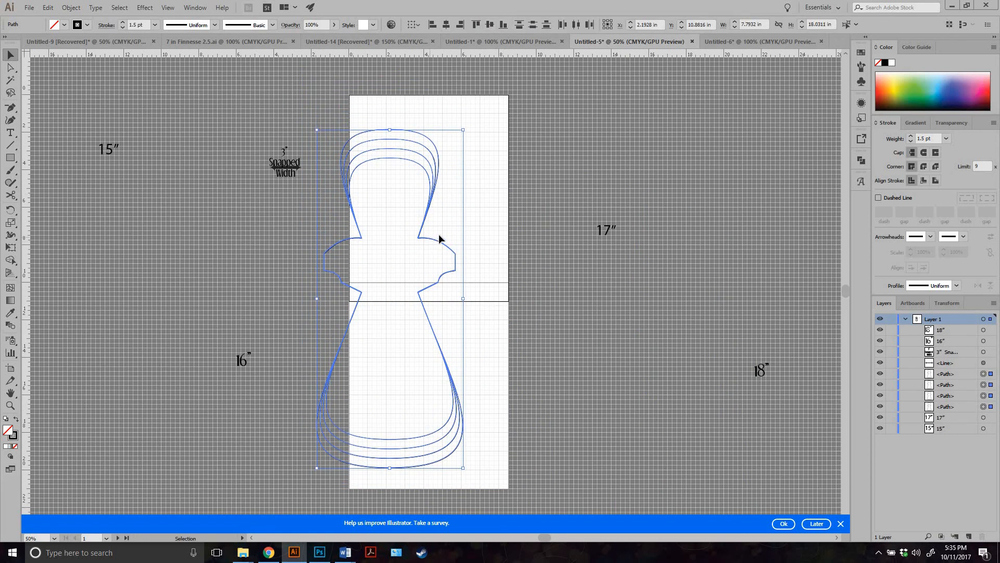
left_click(444, 248)
left_click_drag(435, 246, 480, 235)
key("ctrl+z")
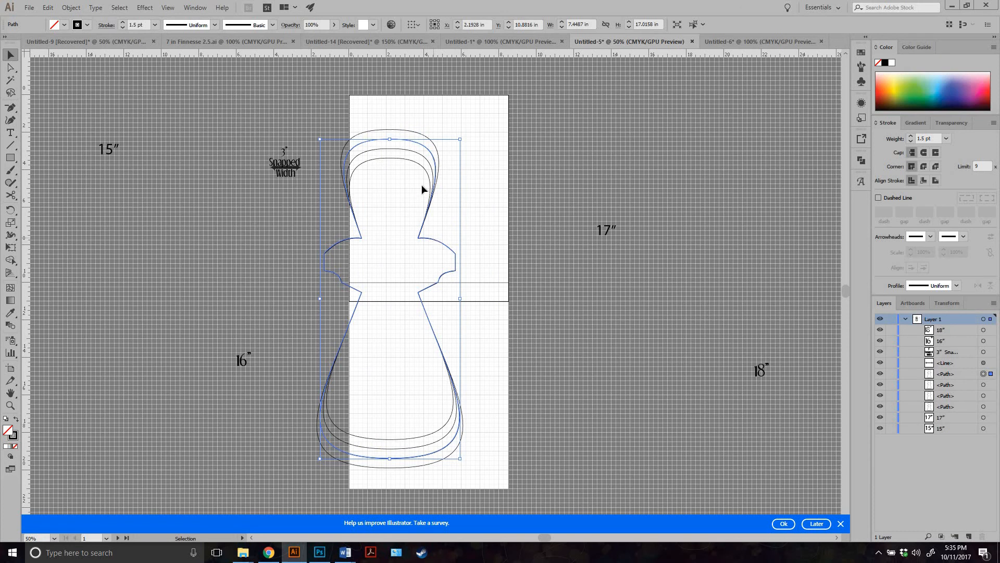
Select all four nested outlines and move them together to the middle of the artboard.
key("ctrl+c")
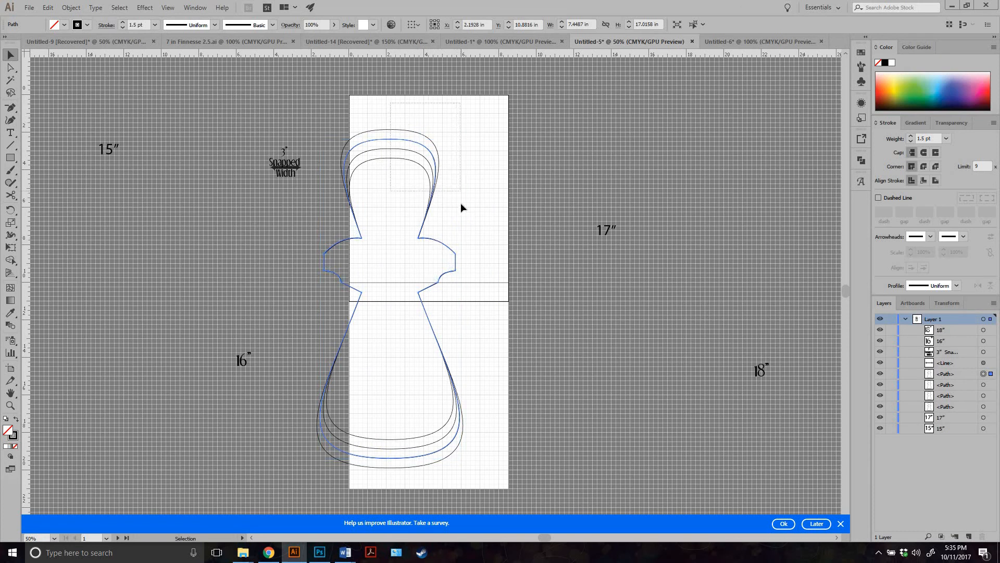
left_click_drag(462, 208, 465, 155)
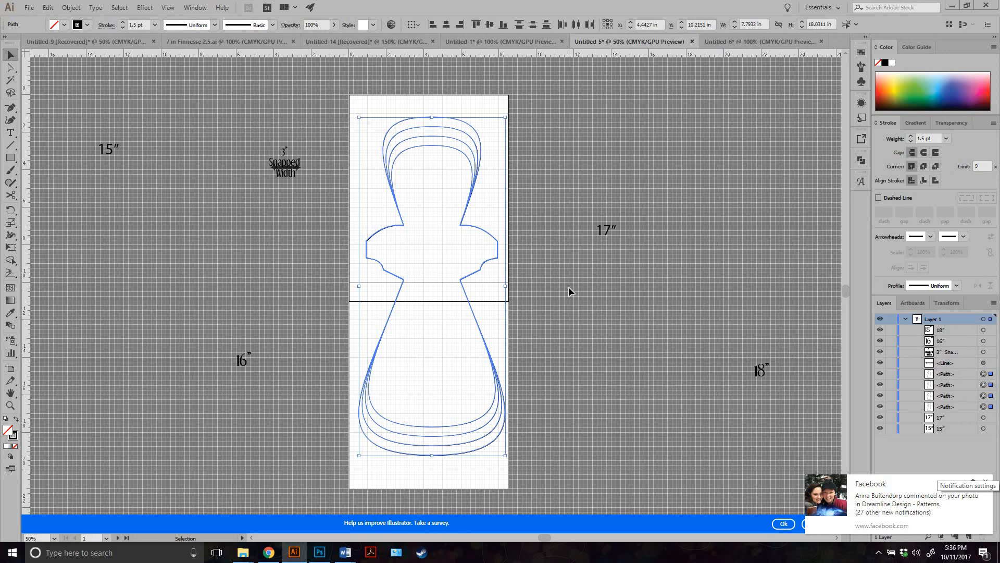
Look over the finished Monstress pattern designs in Untitled-1 and Untitled-6, and return to the outlines in Untitled-5.
left_click(499, 42)
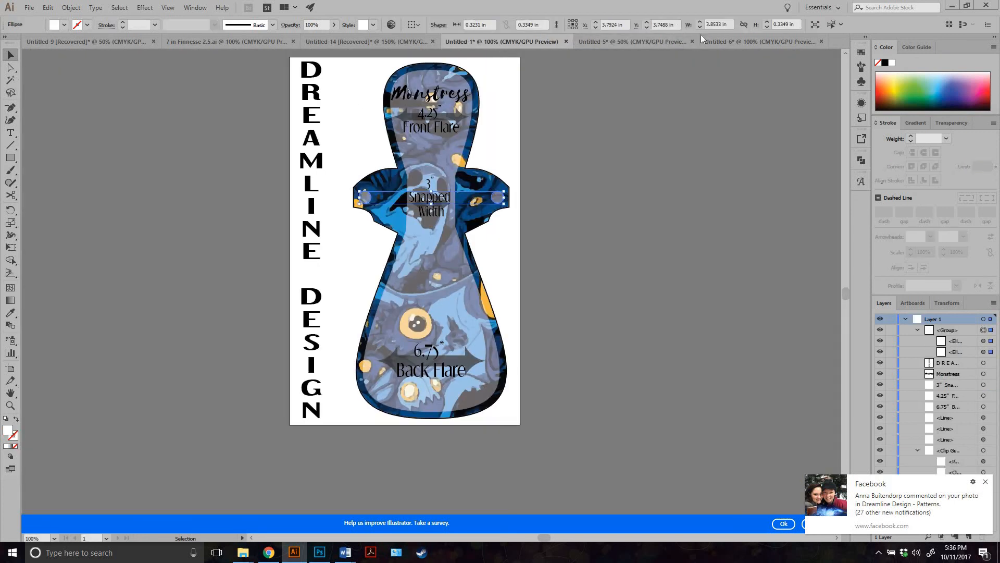
left_click(740, 41)
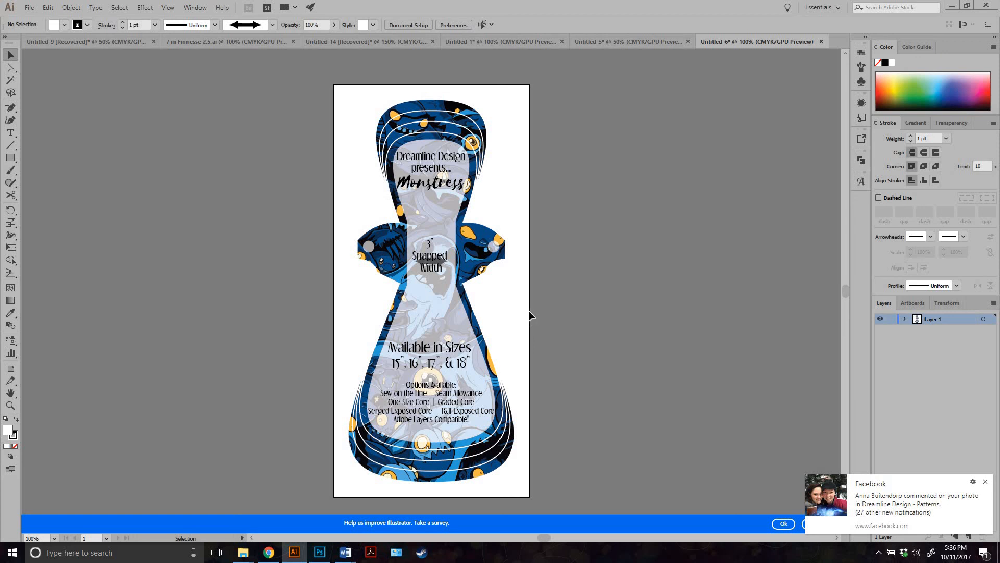
left_click(621, 42)
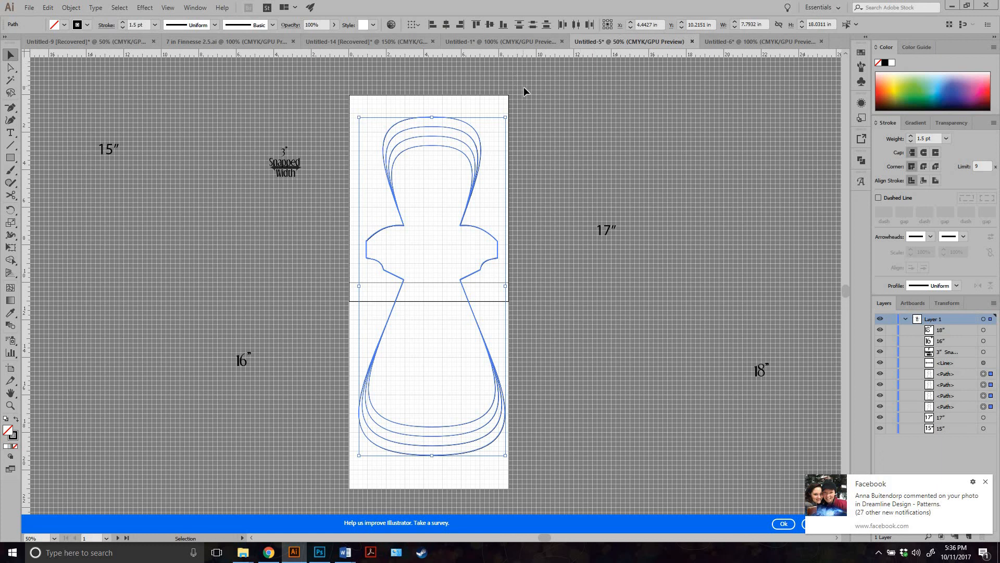